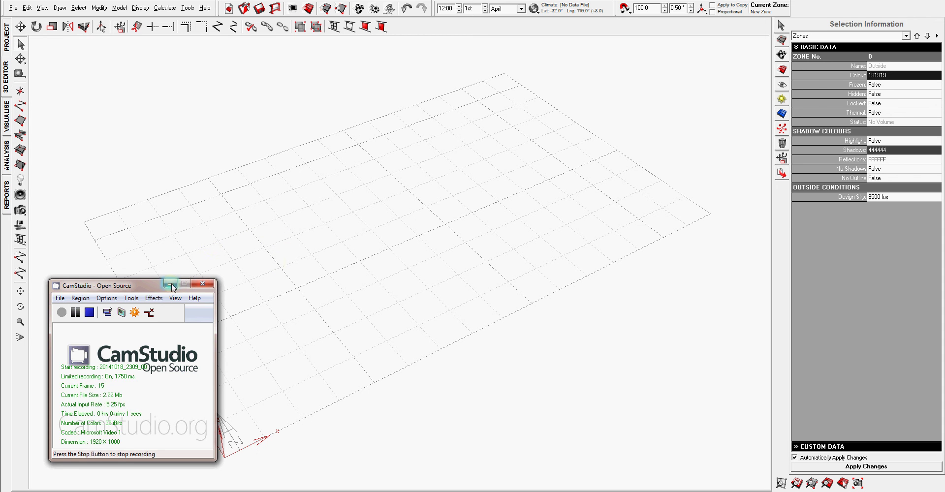
# - Orbit around the empty grid, briefly checking it in the Visualise view
pyautogui.click(171, 285)
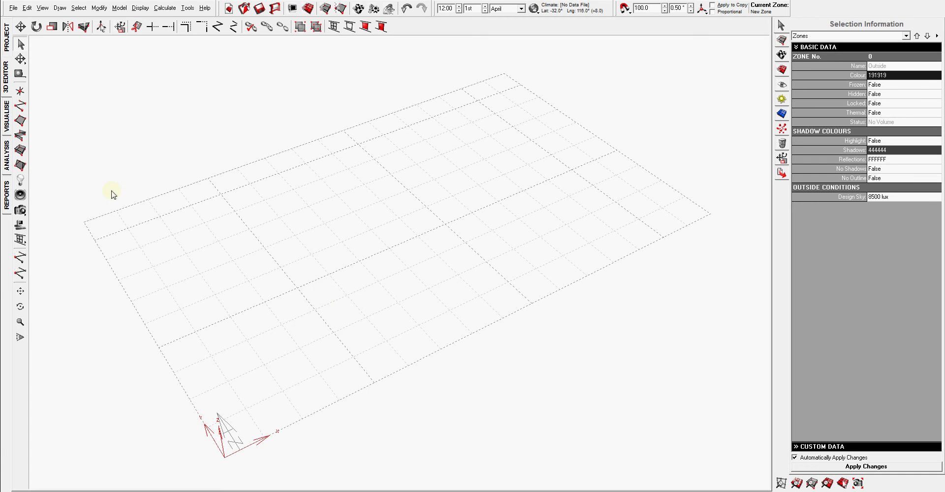
pyautogui.moveTo(358, 297); pyautogui.dragTo(364, 279, button='middle')
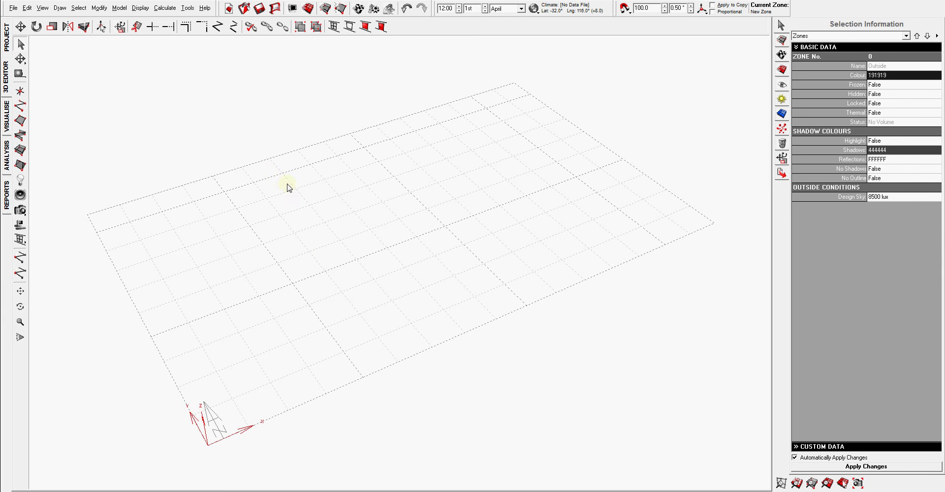
pyautogui.moveTo(329, 248)
pyautogui.mouseDown(button='right')
pyautogui.moveTo(308, 250)
pyautogui.moveTo(333, 247)
pyautogui.moveTo(327, 241)
pyautogui.mouseUp(button='right')
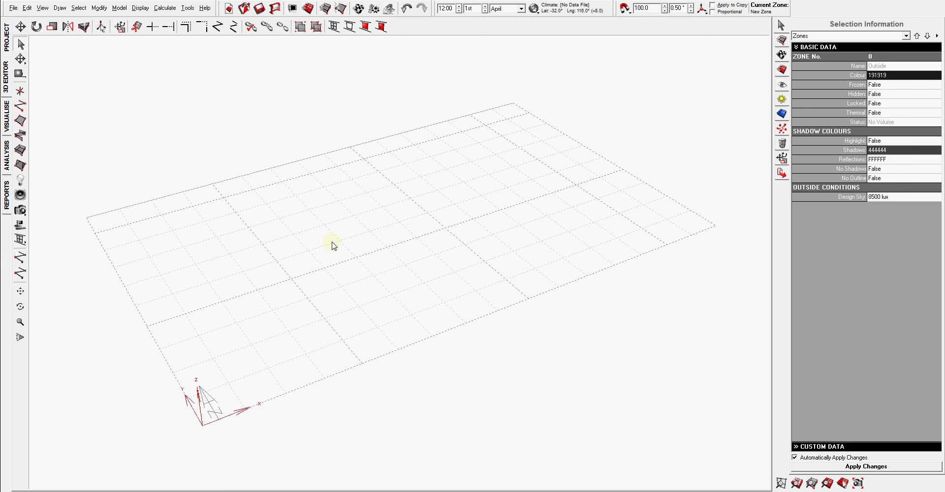
pyautogui.moveTo(331, 224)
pyautogui.mouseDown(button='right')
pyautogui.moveTo(346, 237)
pyautogui.moveTo(352, 226)
pyautogui.moveTo(317, 228)
pyautogui.moveTo(333, 231)
pyautogui.mouseUp(button='right')
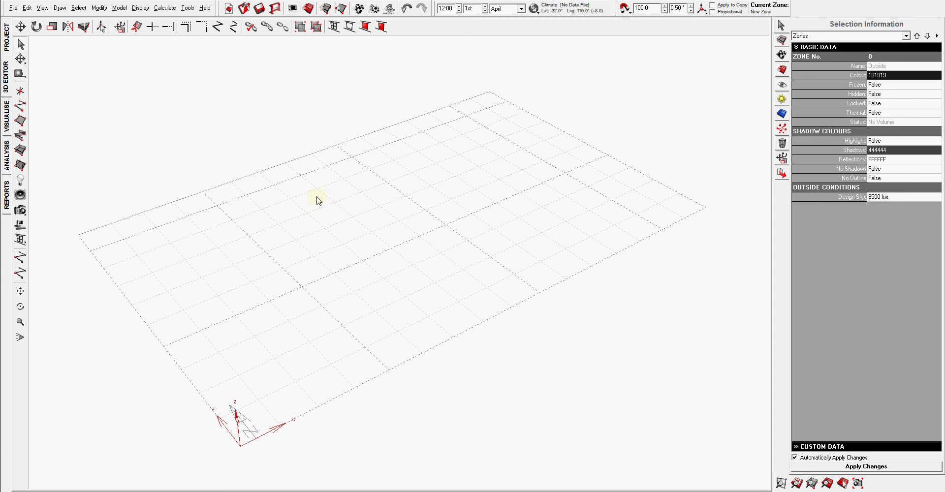
pyautogui.moveTo(305, 235)
pyautogui.mouseDown(button='right')
pyautogui.moveTo(287, 245)
pyautogui.moveTo(310, 238)
pyautogui.moveTo(298, 246)
pyautogui.mouseUp(button='right')
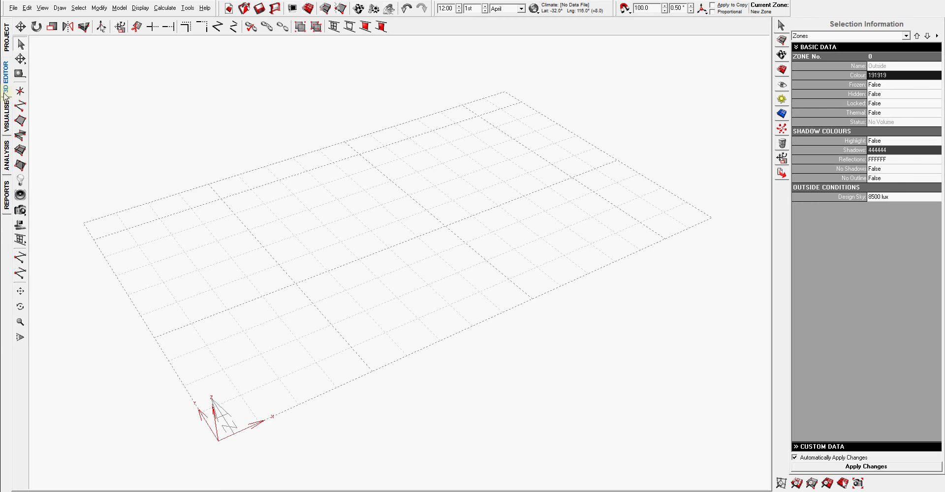
pyautogui.click(7, 124)
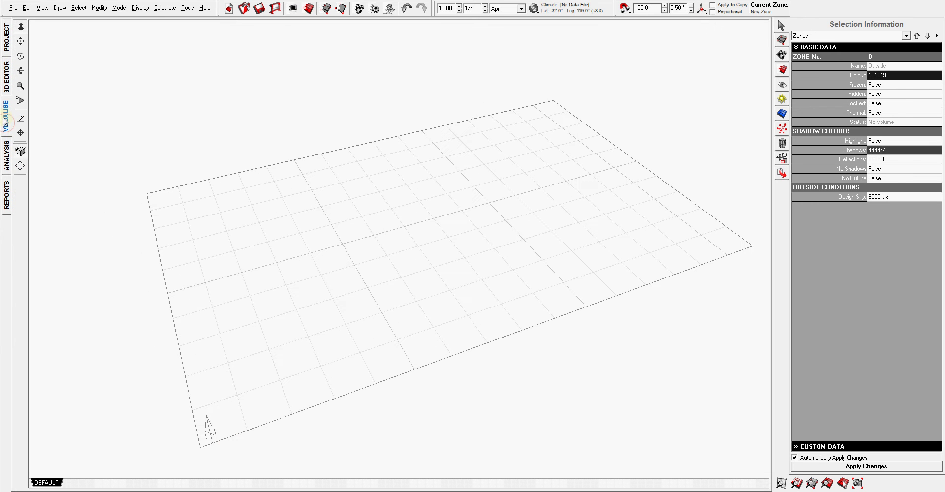
pyautogui.click(6, 79)
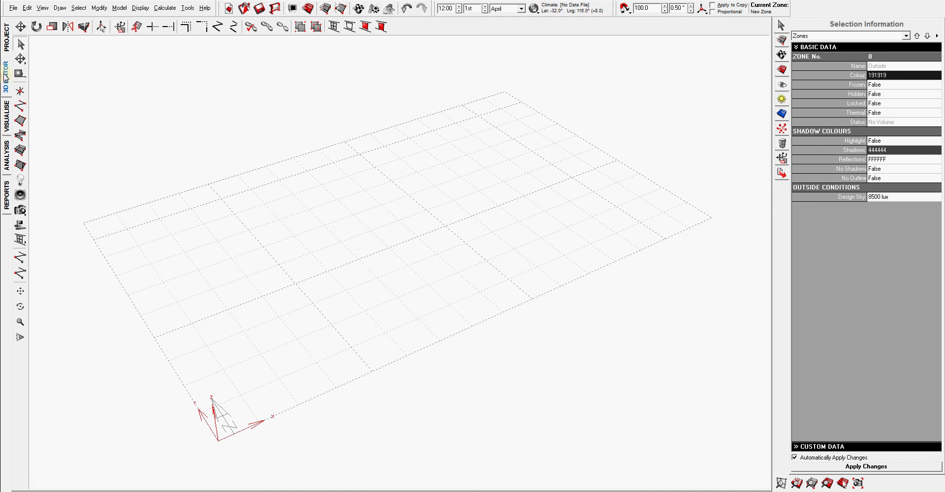
pyautogui.moveTo(313, 207); pyautogui.dragTo(365, 224, button='right')
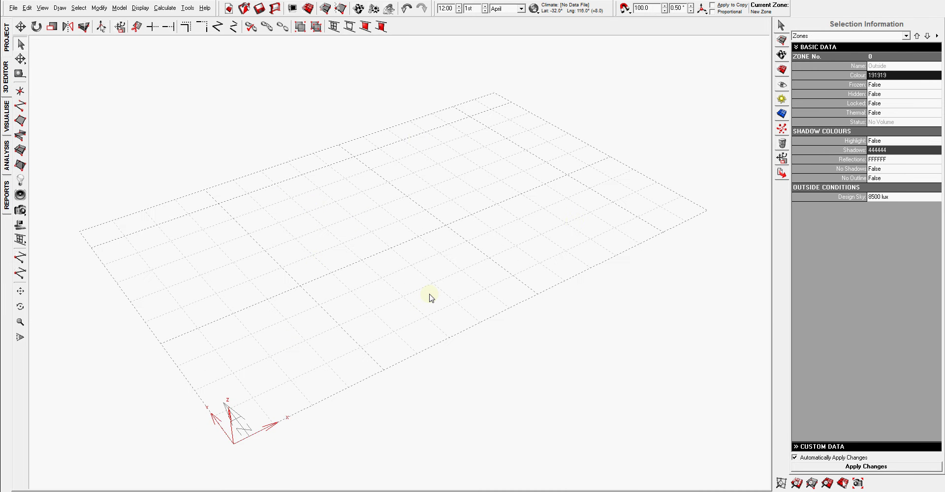
pyautogui.moveTo(461, 309)
pyautogui.mouseDown(button='right')
pyautogui.moveTo(456, 314)
pyautogui.moveTo(448, 296)
pyautogui.mouseUp(button='right')
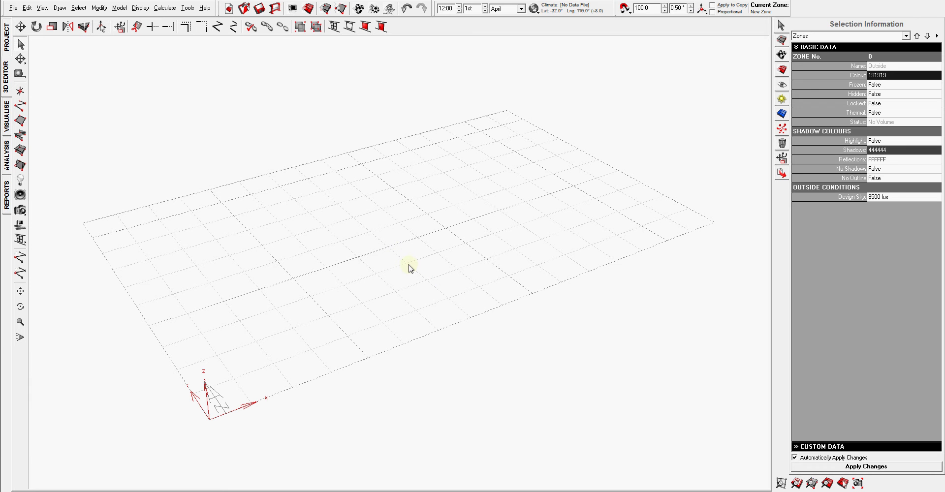
pyautogui.moveTo(409, 270); pyautogui.dragTo(413, 280, button='right')
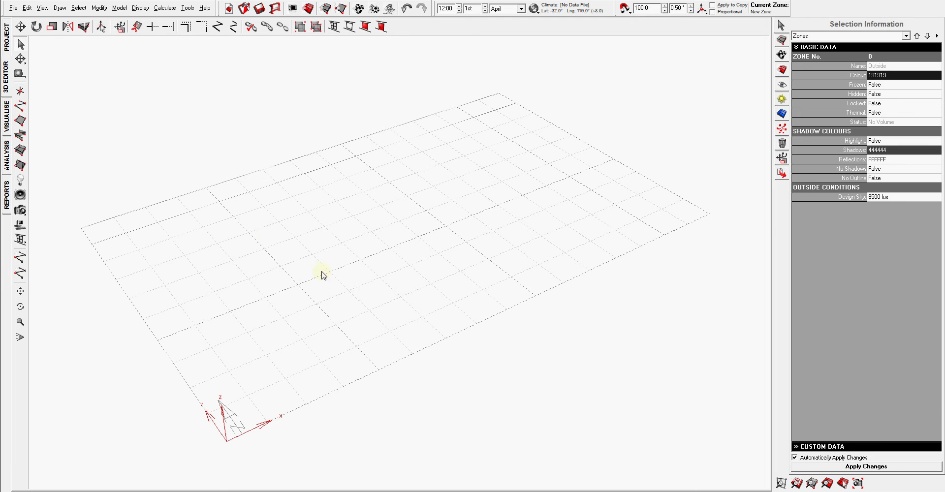
# - Start a trial line on the grid and cancel it with Esc
pyautogui.click(20, 152)
pyautogui.click(298, 285)
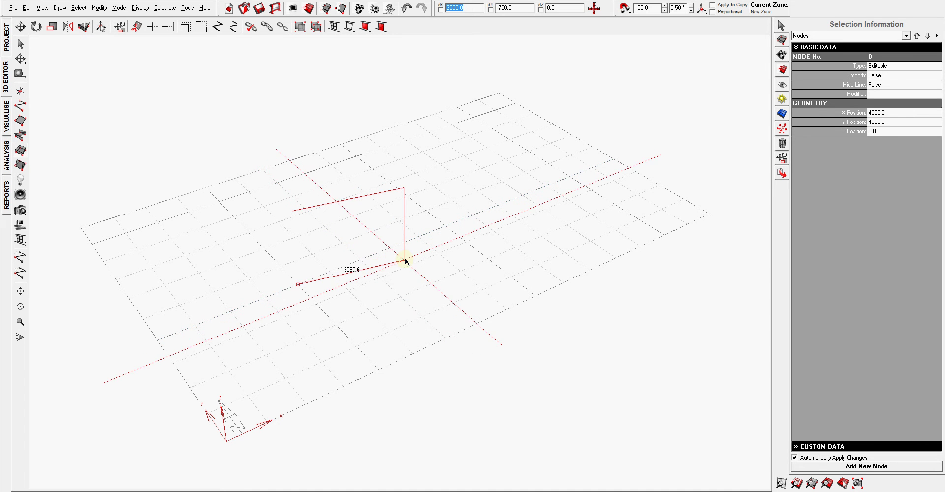
pyautogui.press('Escape')
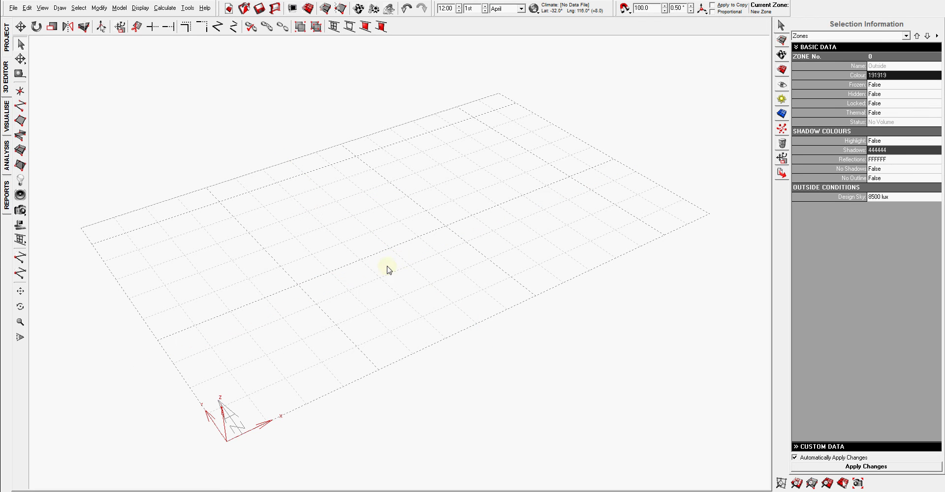
pyautogui.moveTo(388, 270)
pyautogui.mouseDown(button='right')
pyautogui.moveTo(390, 279)
pyautogui.moveTo(407, 264)
pyautogui.mouseUp(button='right')
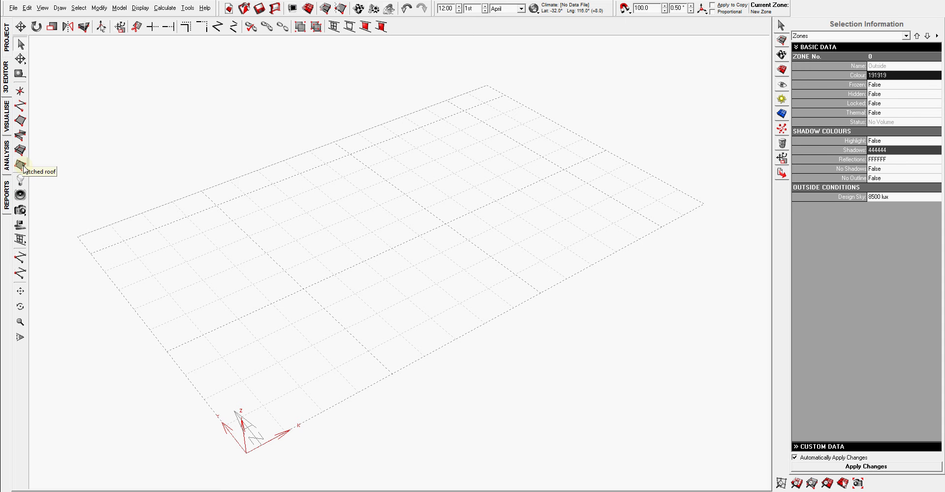
# - Place a trial point on the grid, then box-select it and delete it
pyautogui.click(21, 91)
pyautogui.click(303, 289)
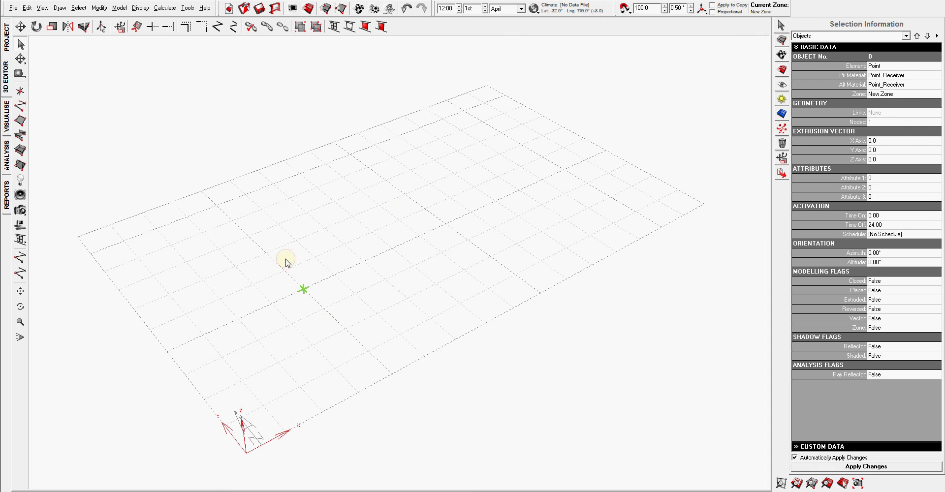
pyautogui.moveTo(285, 260); pyautogui.dragTo(347, 325)
pyautogui.press('Delete')
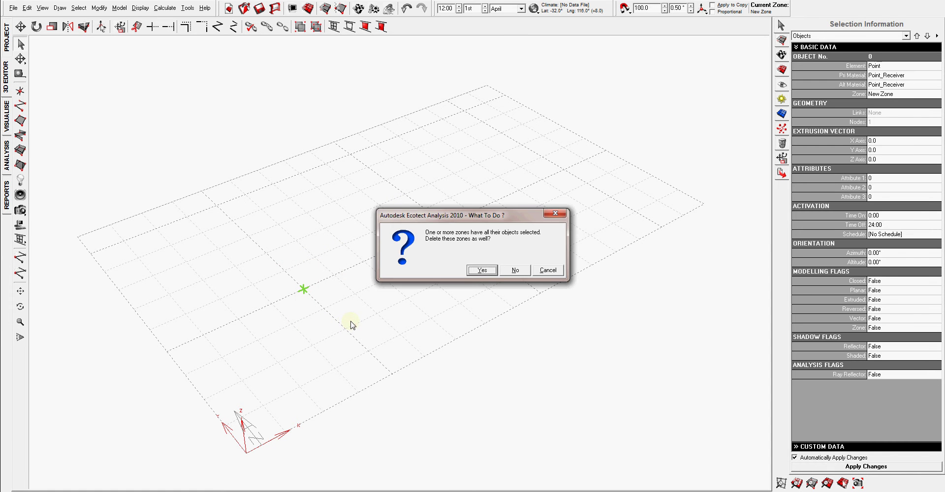
pyautogui.click(487, 272)
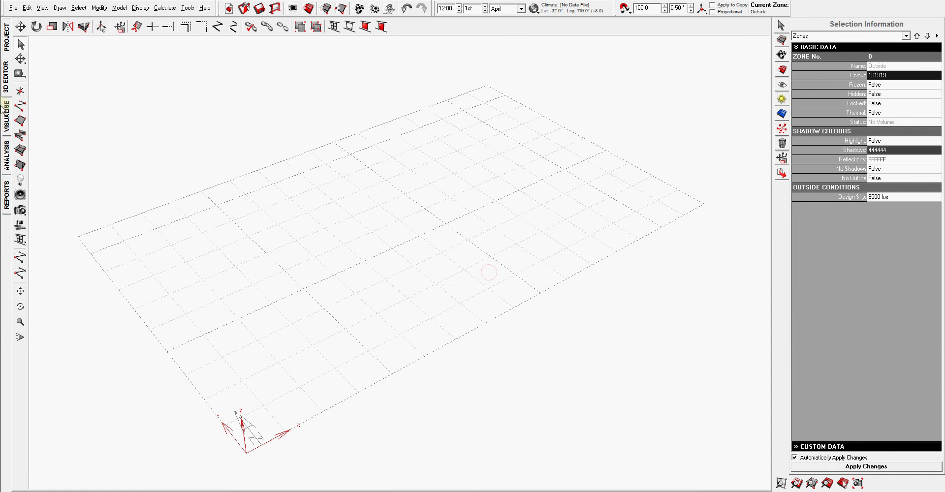
# - Start a line outline at 4000,9000 and add corners at 4000,4000, 7000,2000 and 11000,2000
pyautogui.click(21, 106)
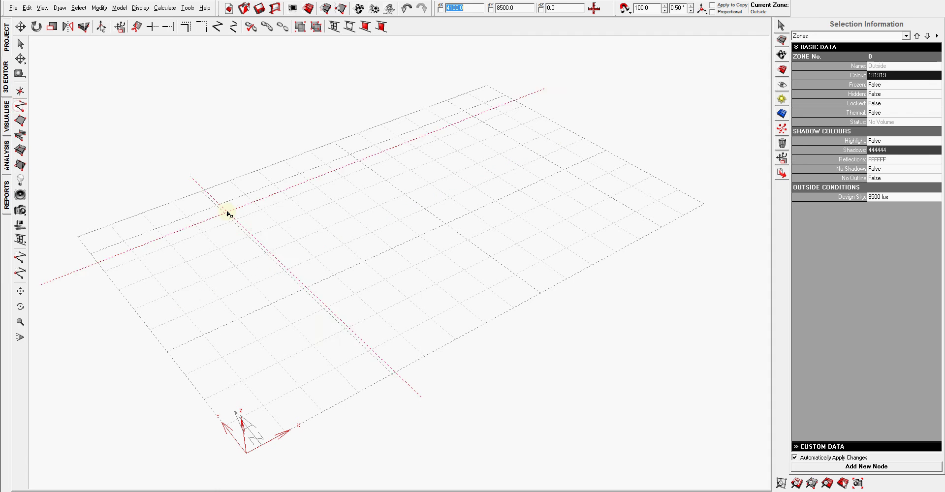
pyautogui.click(216, 205)
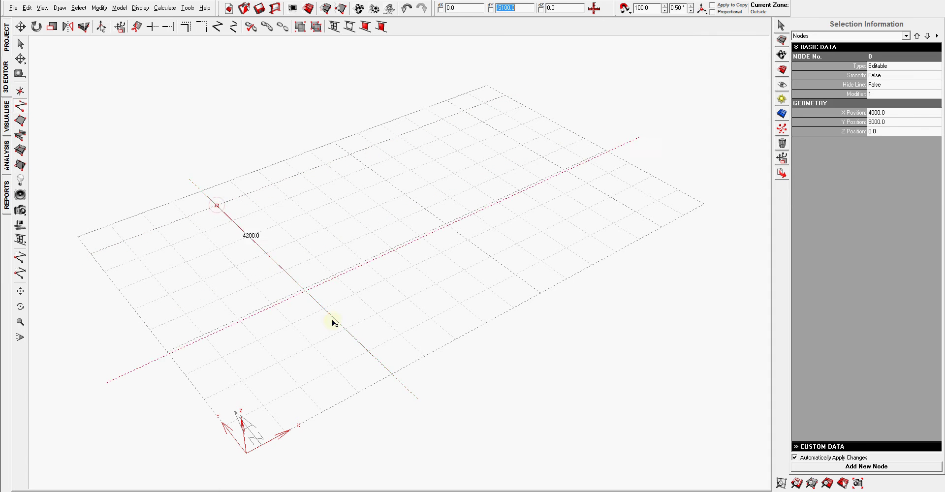
pyautogui.click(304, 289)
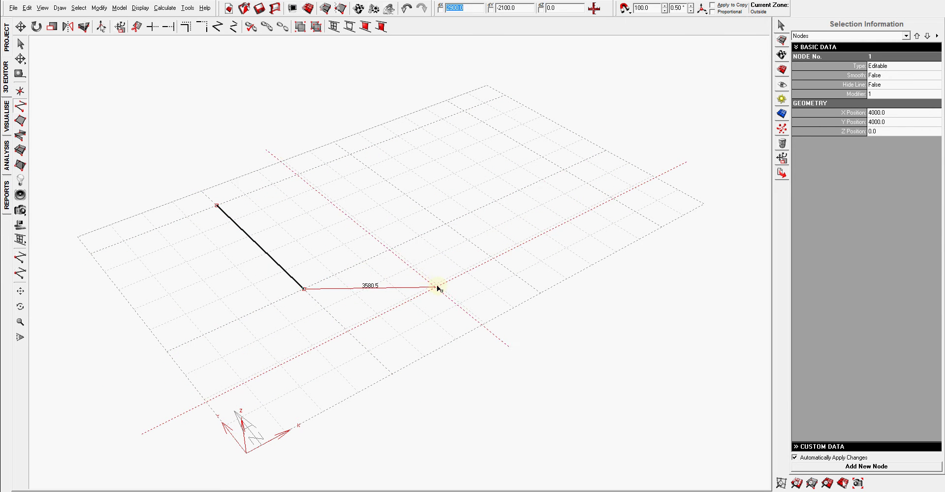
pyautogui.click(437, 284)
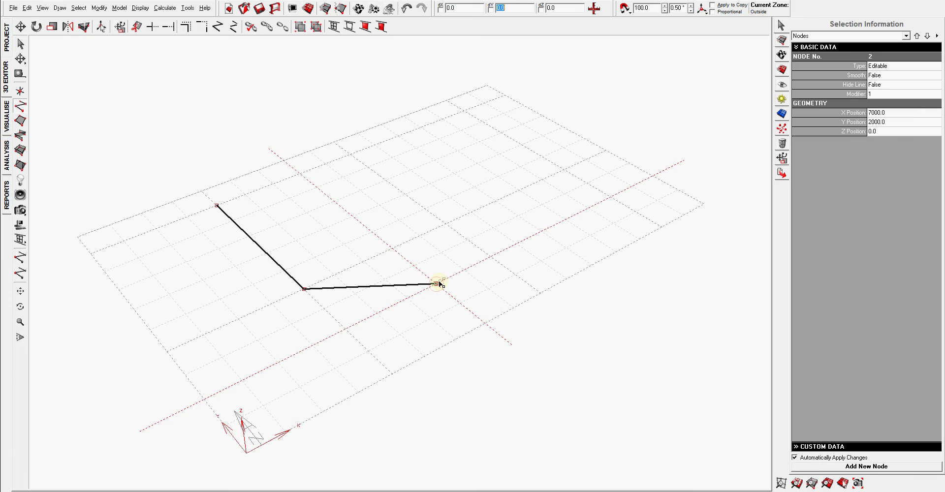
pyautogui.click(491, 256)
pyautogui.click(542, 232)
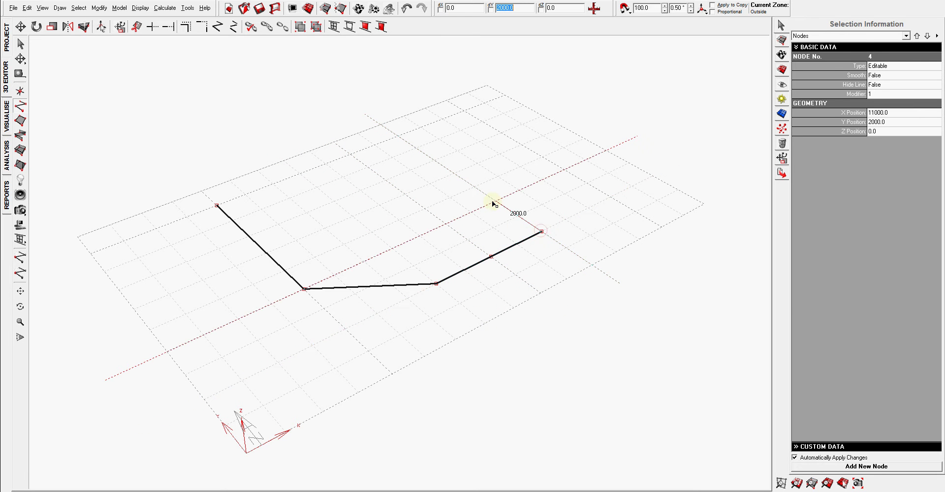
# - Add the remaining corners, one with a 2000 offset, and close the outline at its start
pyautogui.click(496, 201)
pyautogui.click(445, 224)
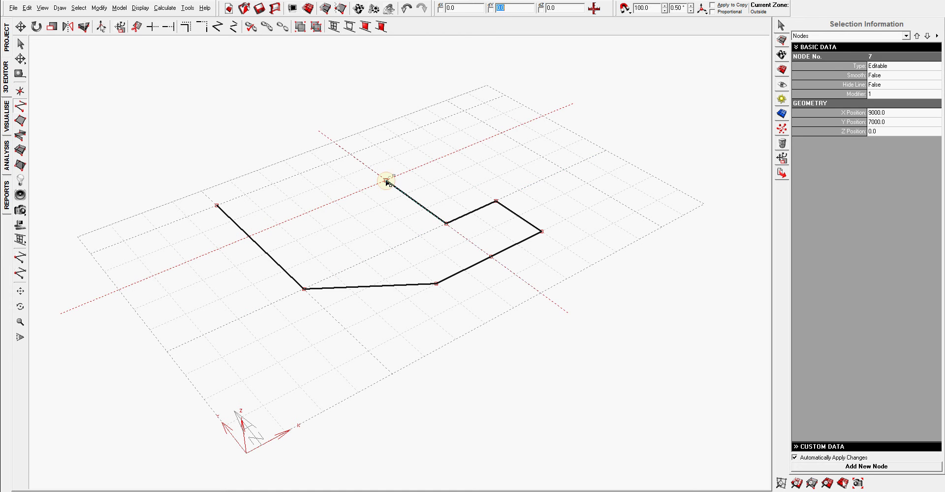
pyautogui.click(386, 181)
pyautogui.write('2000')
pyautogui.press('Tab')
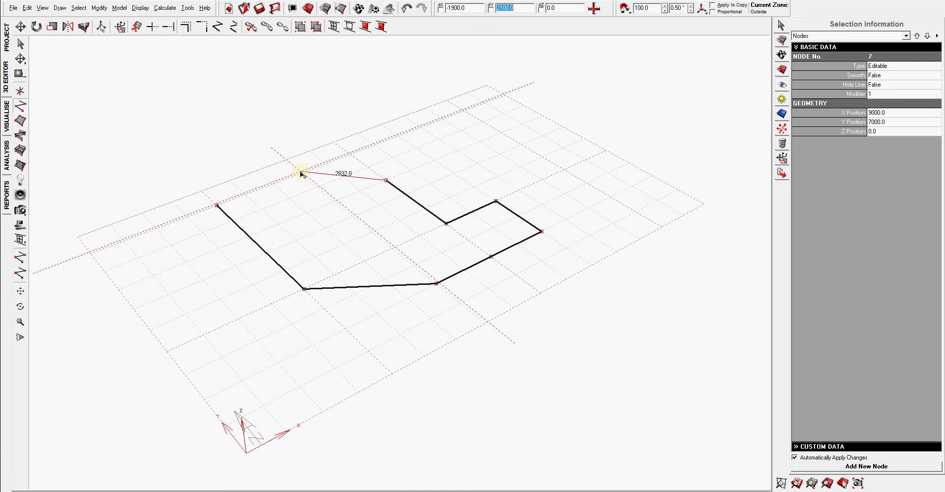
pyautogui.click(302, 175)
pyautogui.click(217, 206)
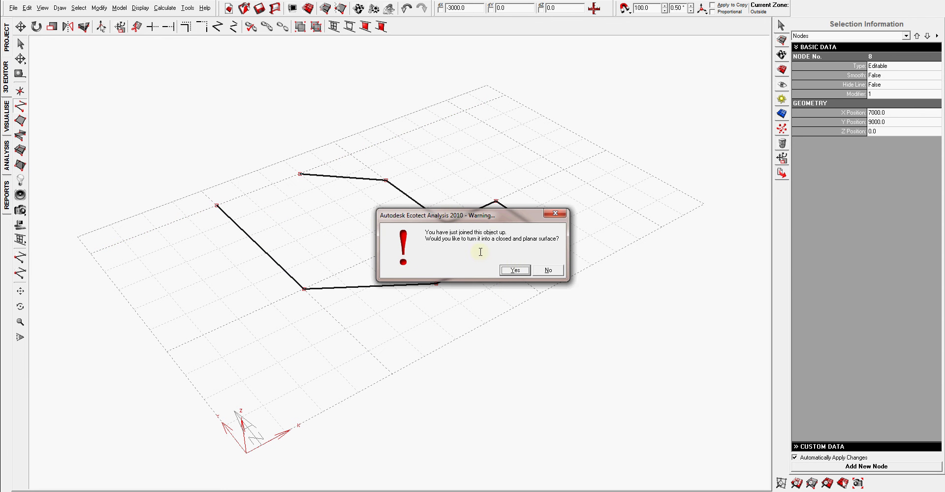
# - Make the outline a closed planar surface of 34 m² and orbit around it
pyautogui.click(516, 270)
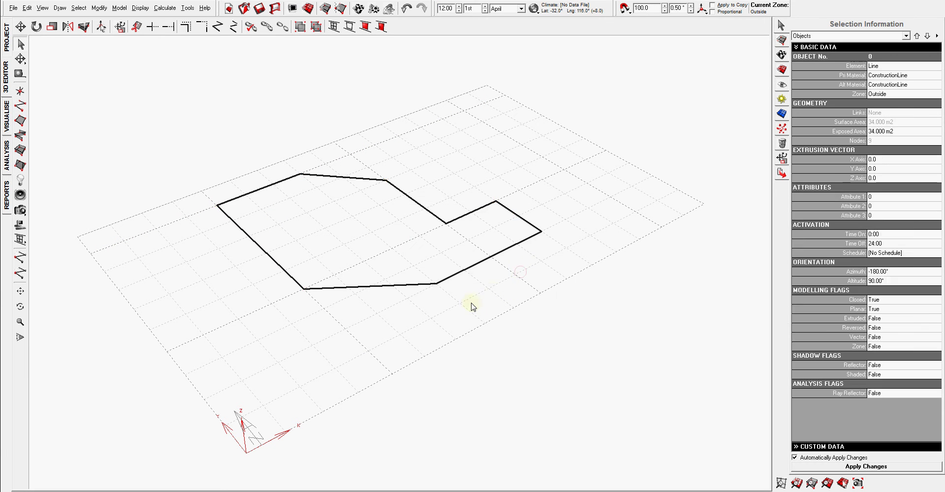
pyautogui.moveTo(472, 306)
pyautogui.mouseDown(button='right')
pyautogui.moveTo(492, 332)
pyautogui.moveTo(407, 312)
pyautogui.moveTo(481, 320)
pyautogui.mouseUp(button='right')
pyautogui.click(446, 197)
pyautogui.moveTo(446, 197); pyautogui.dragTo(458, 216, button='right')
pyautogui.click(457, 217)
pyautogui.click(456, 247)
pyautogui.moveTo(428, 250); pyautogui.dragTo(428, 251, button='right')
# - Inspect the outline in Visualise, then return to the 3D Editor and select it
pyautogui.click(6, 116)
pyautogui.moveTo(341, 238)
pyautogui.mouseDown(button='right')
pyautogui.moveTo(405, 266)
pyautogui.moveTo(512, 173)
pyautogui.moveTo(353, 240)
pyautogui.mouseUp(button='right')
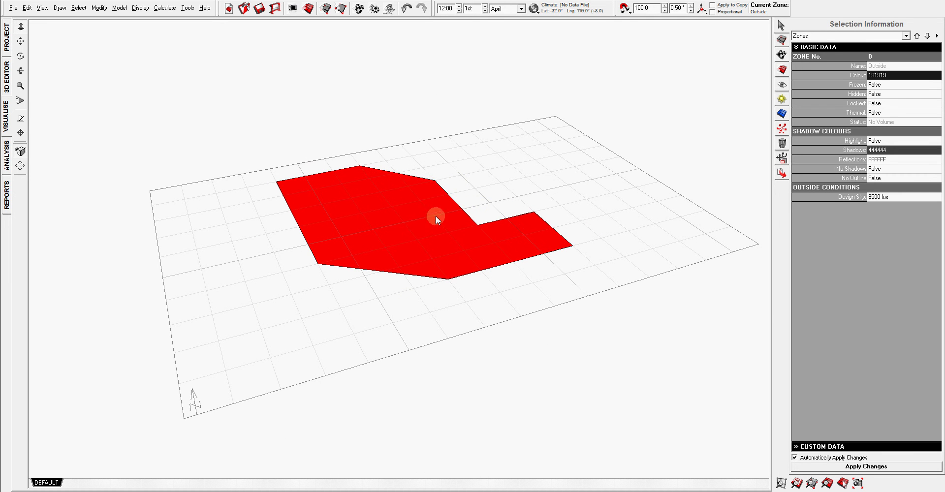
pyautogui.moveTo(435, 216); pyautogui.dragTo(420, 238, button='right')
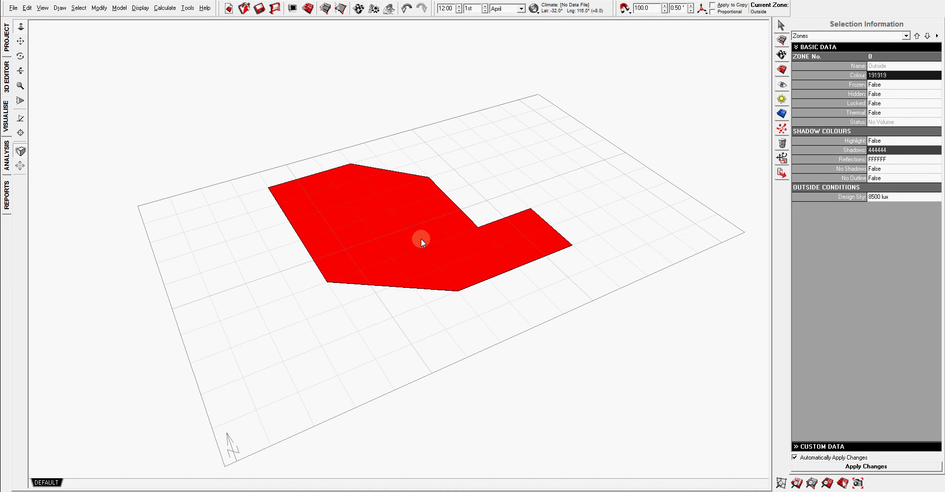
pyautogui.click(6, 76)
pyautogui.click(328, 172)
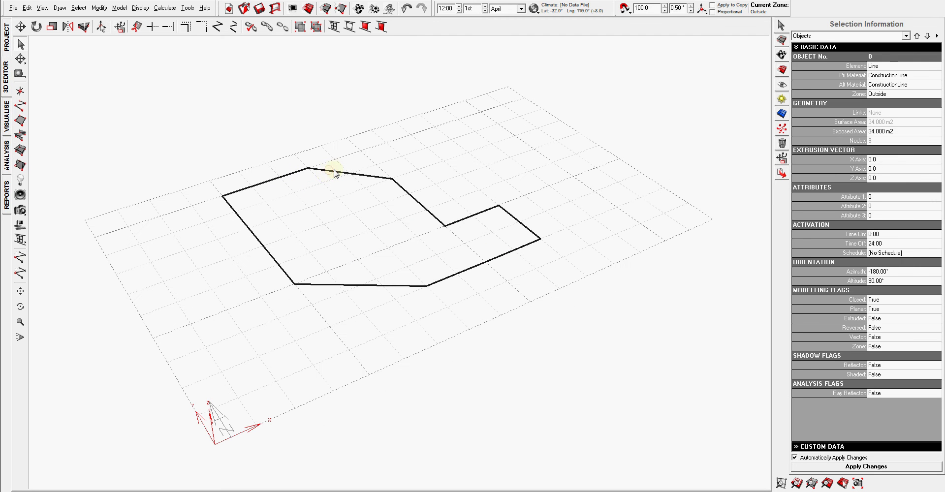
# - Replace the L outline with a closed six-cornered floor, back corner at Y 7000, notch at X 7000
pyautogui.press('Delete')
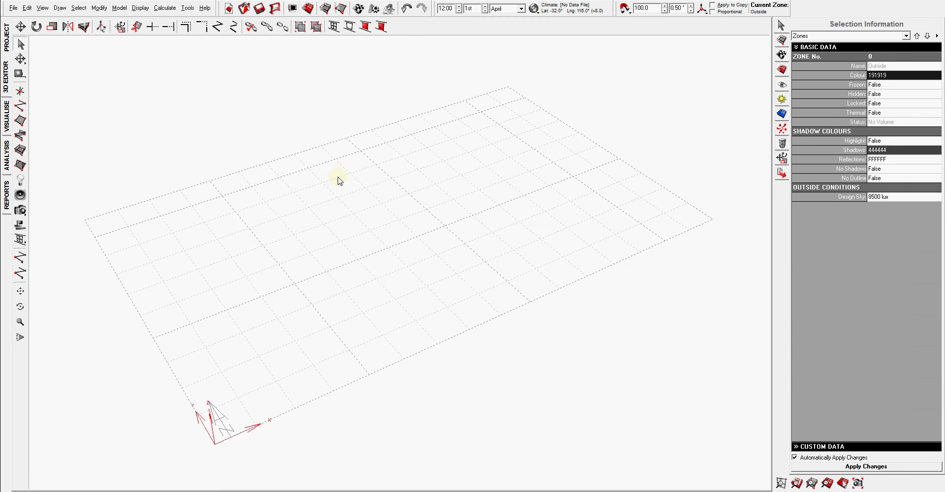
pyautogui.click(20, 121)
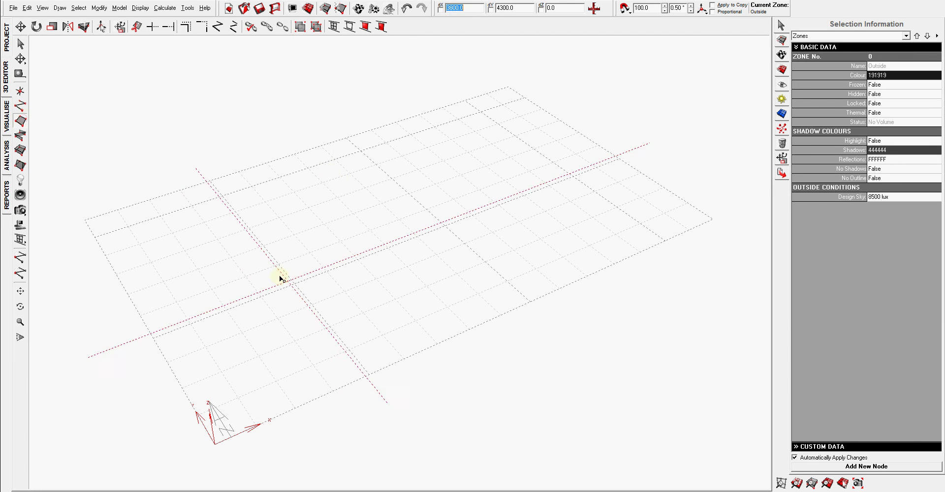
pyautogui.click(222, 196)
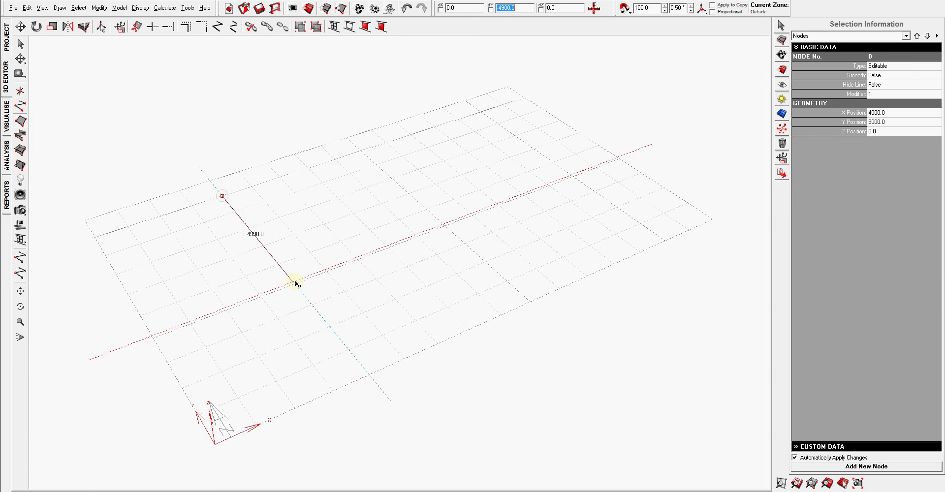
pyautogui.click(295, 284)
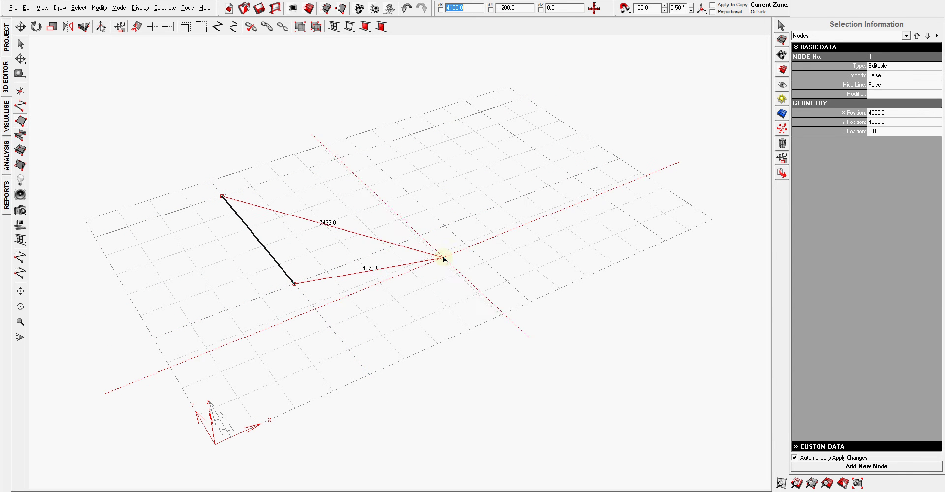
pyautogui.click(437, 255)
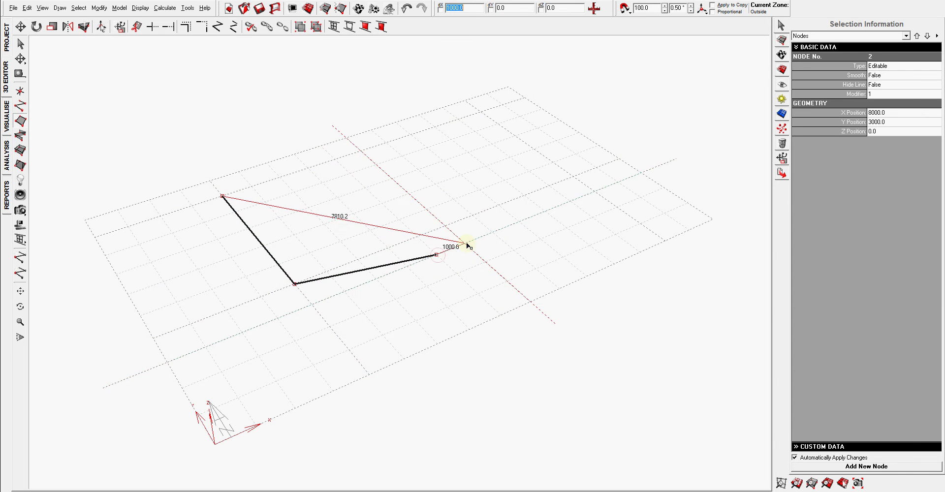
pyautogui.click(465, 243)
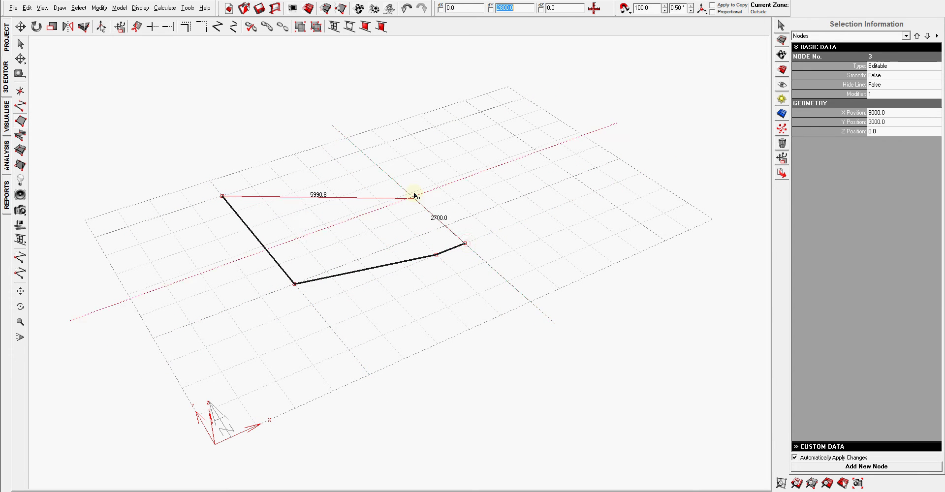
pyautogui.click(392, 180)
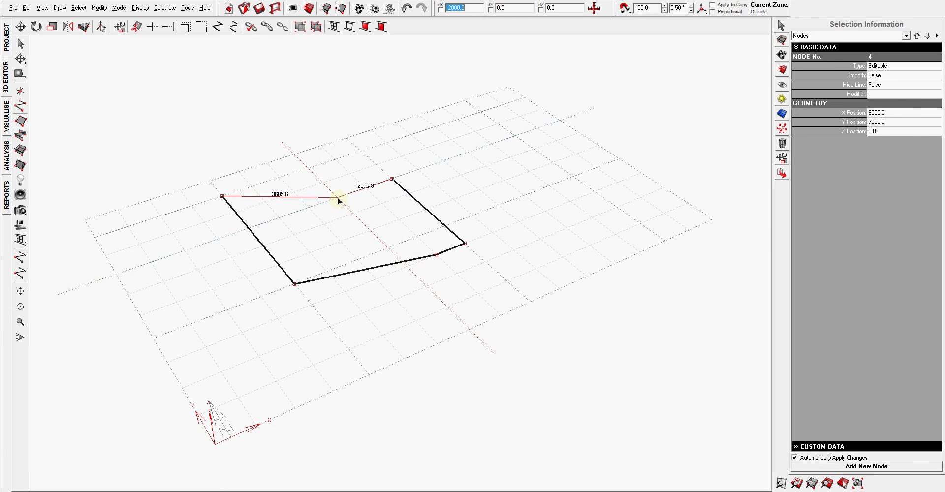
pyautogui.click(338, 198)
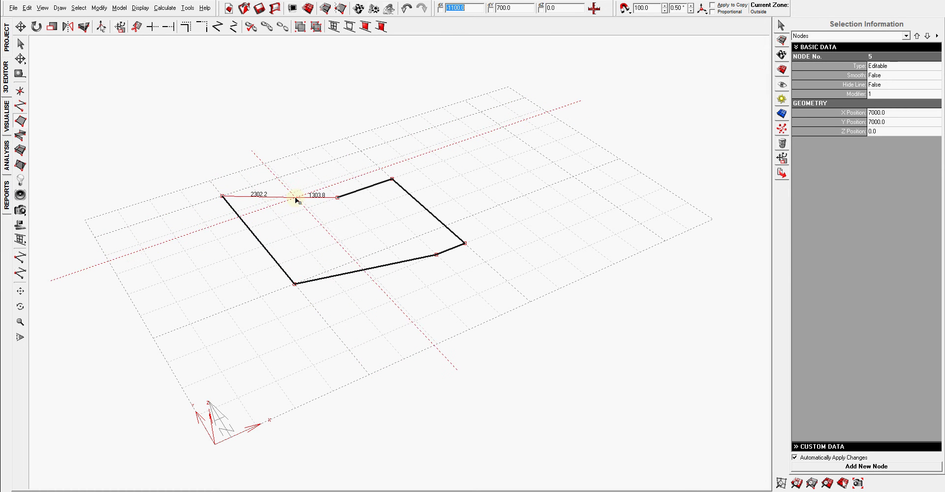
pyautogui.press('Escape')
pyautogui.click(413, 212)
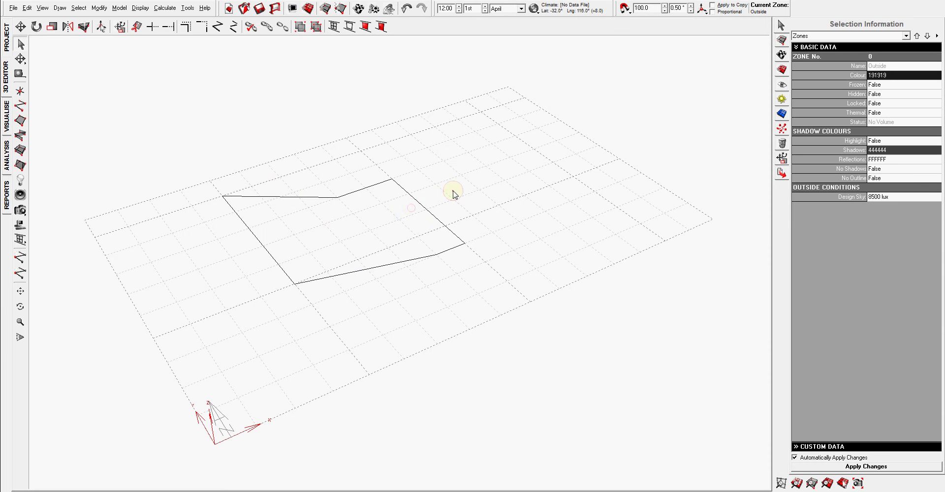
pyautogui.click(432, 210)
pyautogui.click(456, 196)
pyautogui.click(6, 117)
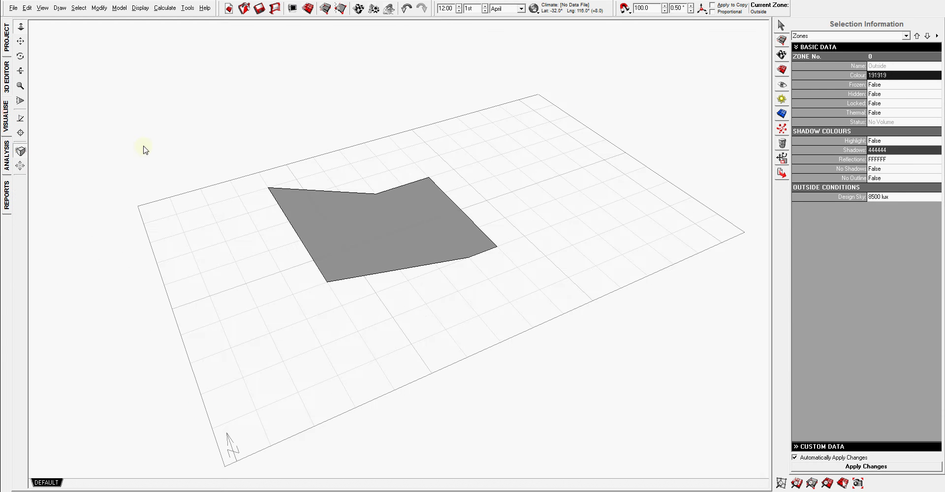
pyautogui.moveTo(141, 146)
pyautogui.mouseDown(button='right')
pyautogui.moveTo(401, 275)
pyautogui.moveTo(541, 229)
pyautogui.moveTo(518, 240)
pyautogui.moveTo(394, 247)
pyautogui.moveTo(406, 232)
pyautogui.moveTo(251, 265)
pyautogui.moveTo(259, 211)
pyautogui.moveTo(396, 237)
pyautogui.moveTo(406, 258)
pyautogui.mouseUp(button='right')
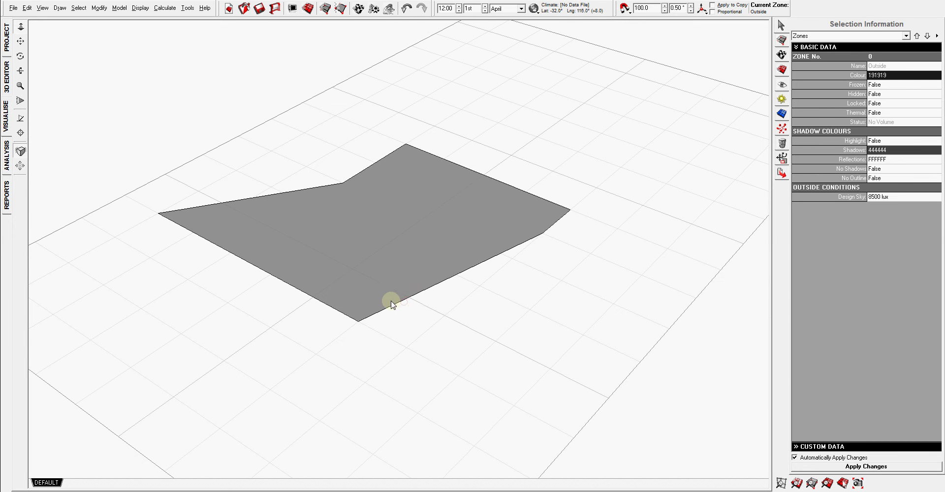
pyautogui.moveTo(526, 144)
pyautogui.mouseDown(button='right')
pyautogui.moveTo(584, 181)
pyautogui.moveTo(456, 321)
pyautogui.moveTo(510, 250)
pyautogui.moveTo(498, 256)
pyautogui.mouseUp(button='right')
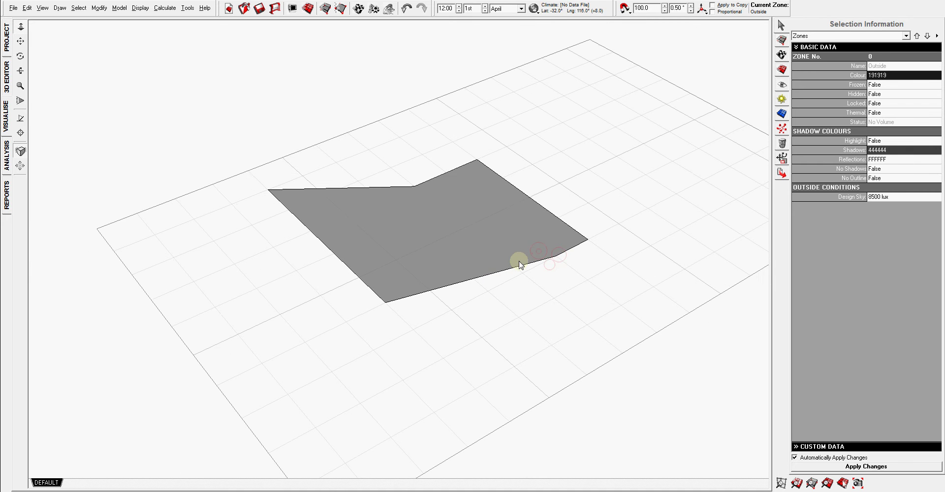
pyautogui.click(8, 84)
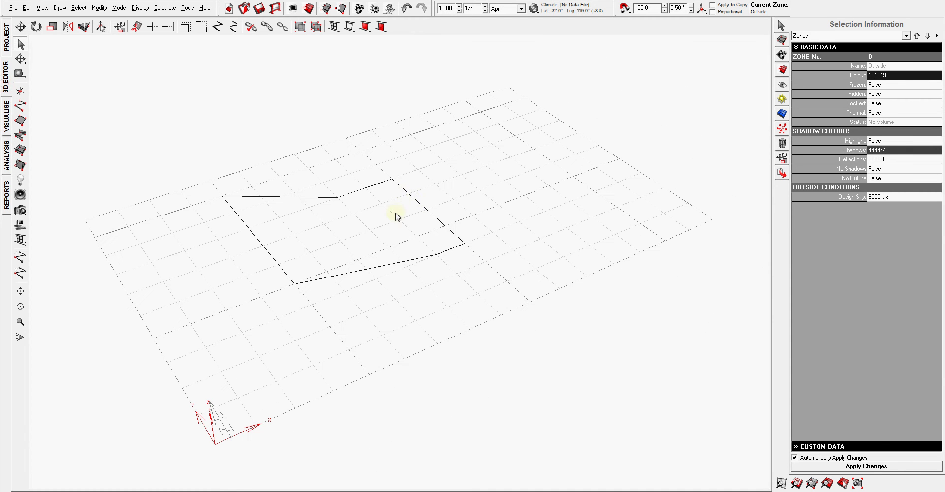
pyautogui.click(412, 199)
pyautogui.click(455, 192)
pyautogui.moveTo(456, 220); pyautogui.dragTo(362, 200, button='right')
pyautogui.scroll(2, 357, 201)
pyautogui.moveTo(353, 202); pyautogui.dragTo(399, 226, button='middle')
pyautogui.scroll(1, 400, 226)
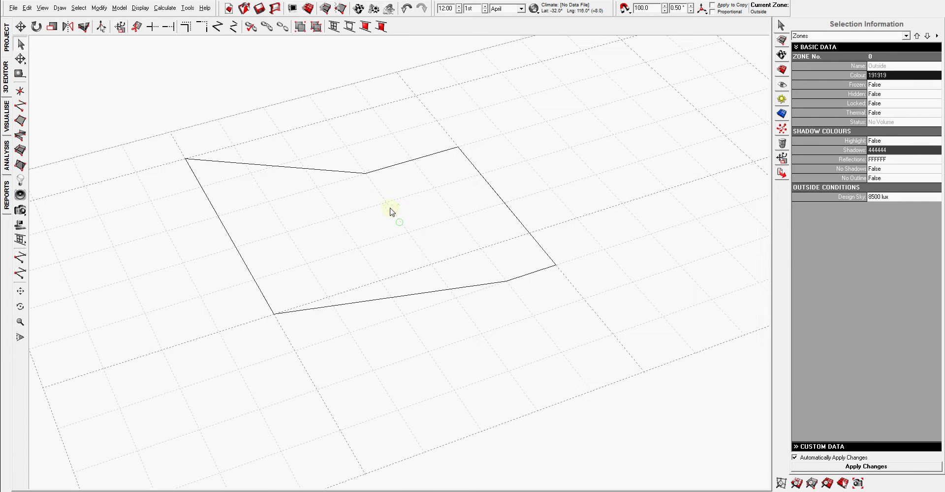
pyautogui.click(516, 215)
pyautogui.moveTo(473, 251); pyautogui.dragTo(456, 236, button='right')
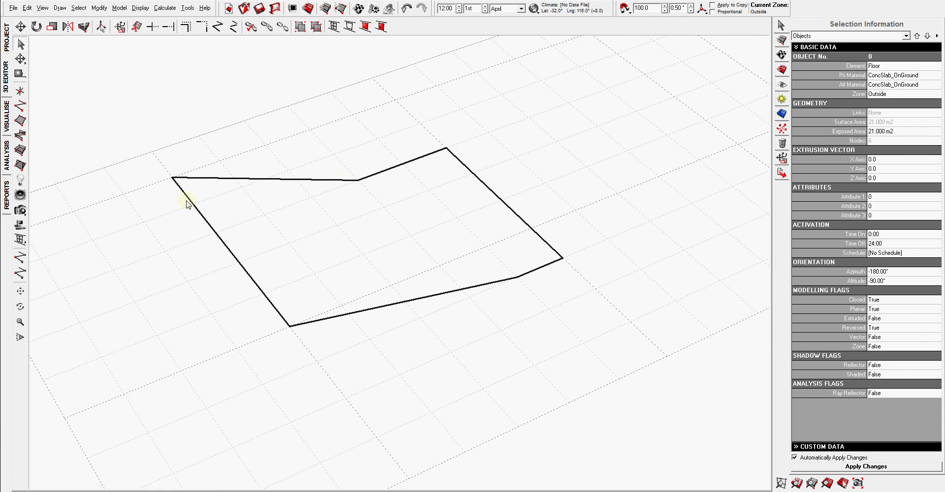
pyautogui.click(603, 240)
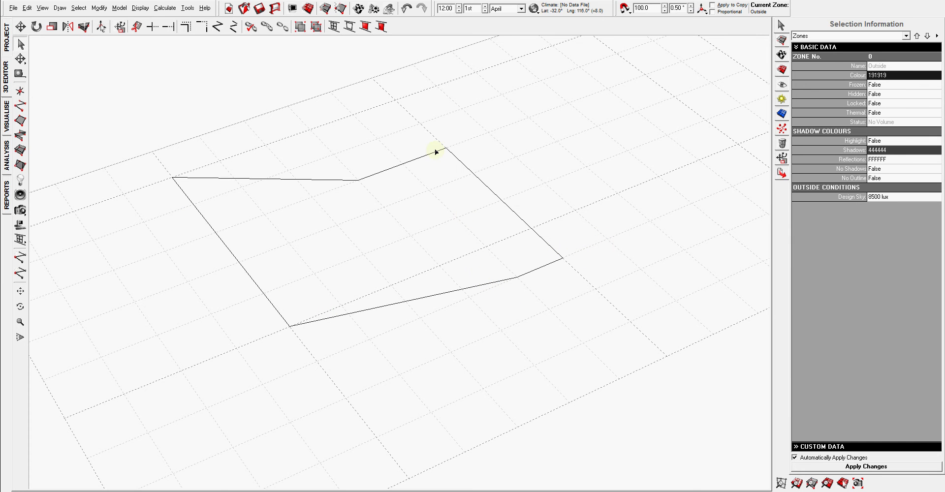
pyautogui.click(466, 170)
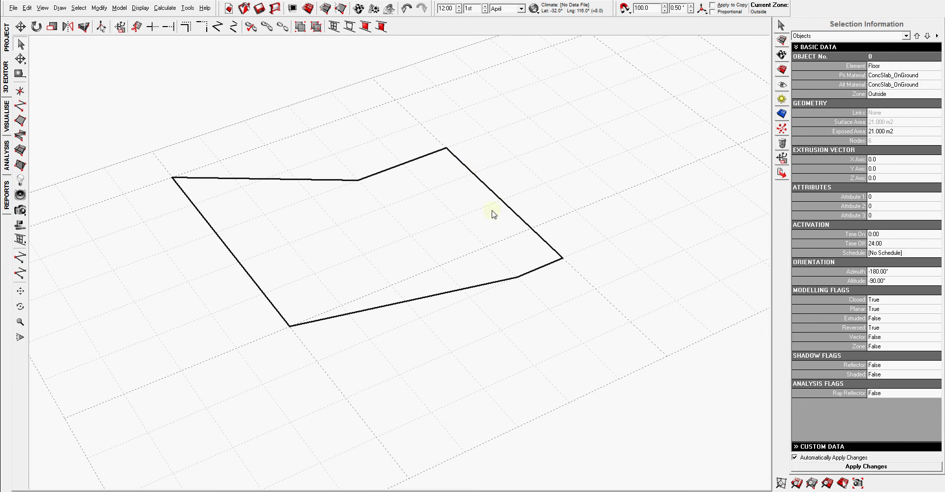
pyautogui.click(563, 191)
pyautogui.click(522, 220)
# - Move the floor's back corner node from Y 7000 to Y 8000
pyautogui.click(489, 182)
pyautogui.click(487, 185)
pyautogui.click(171, 177)
pyautogui.scroll(2, 563, 266)
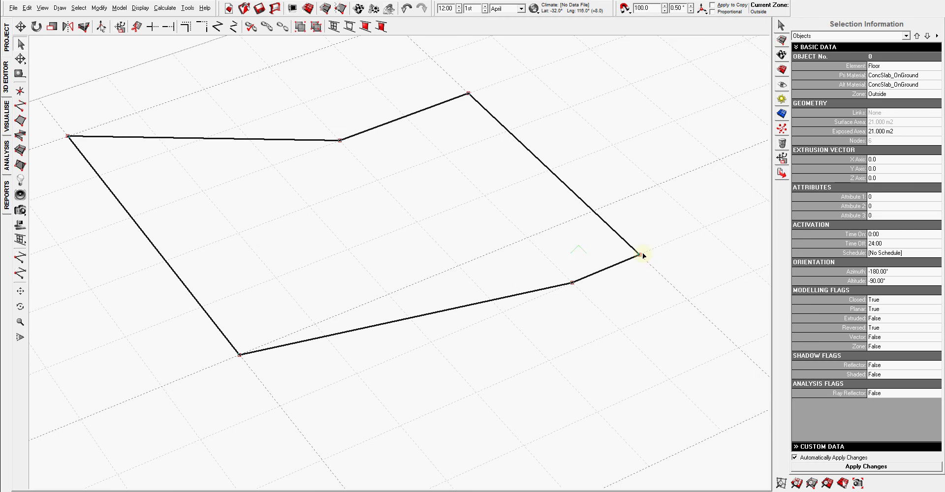
pyautogui.scroll(-1, 639, 257)
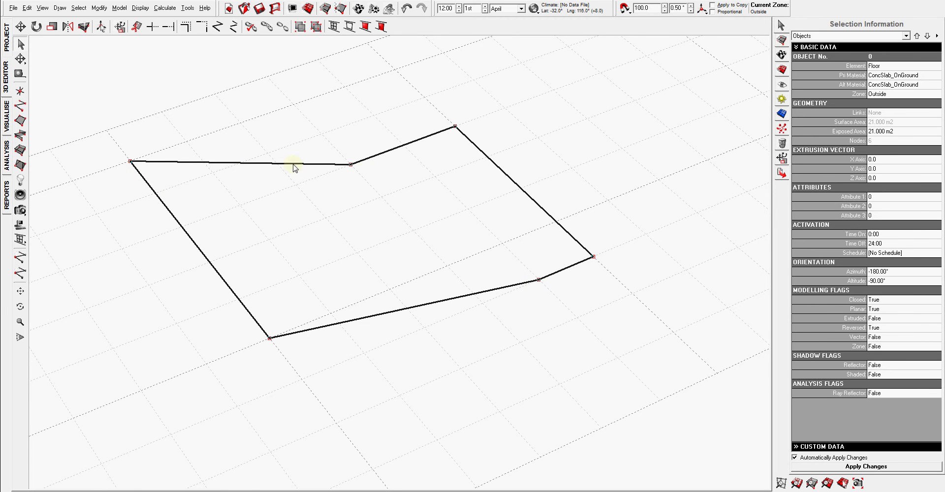
pyautogui.click(455, 127)
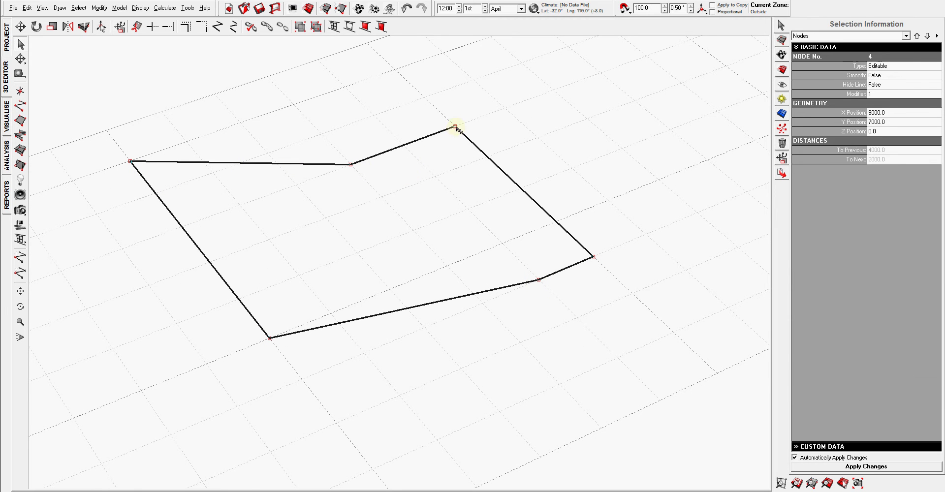
pyautogui.scroll(2, 457, 126)
pyautogui.moveTo(467, 92)
pyautogui.mouseDown(button='right')
pyautogui.moveTo(468, 127)
pyautogui.moveTo(472, 80)
pyautogui.moveTo(474, 170)
pyautogui.mouseUp(button='right')
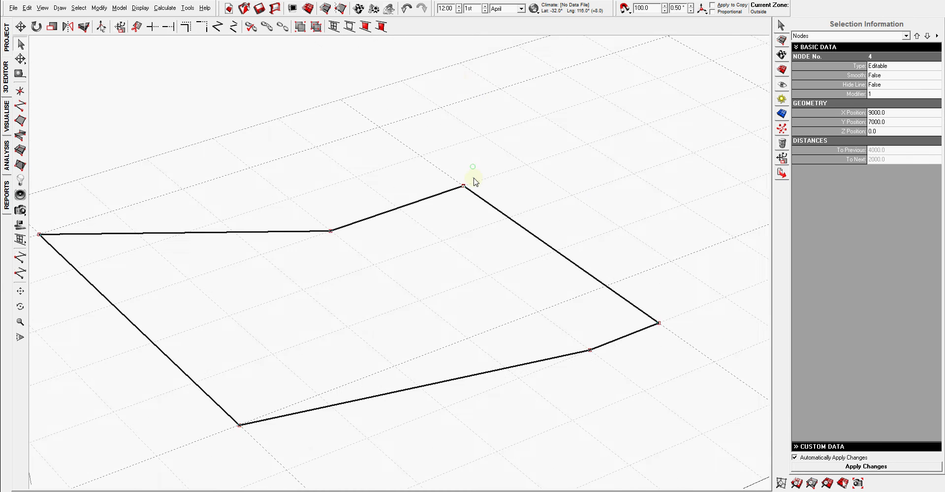
pyautogui.scroll(-2, 474, 172)
pyautogui.moveTo(450, 202); pyautogui.dragTo(420, 177)
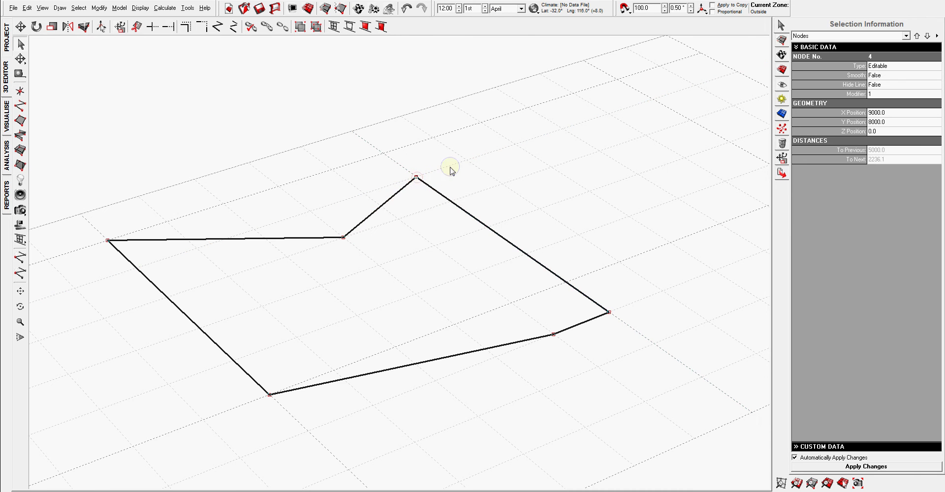
pyautogui.moveTo(447, 169); pyautogui.dragTo(443, 200, button='right')
# - Push the notch corner back to Y 8000 too, enlarging the floor to 24.5 m²
pyautogui.moveTo(470, 172); pyautogui.dragTo(484, 144, button='right')
pyautogui.moveTo(352, 217); pyautogui.dragTo(322, 189)
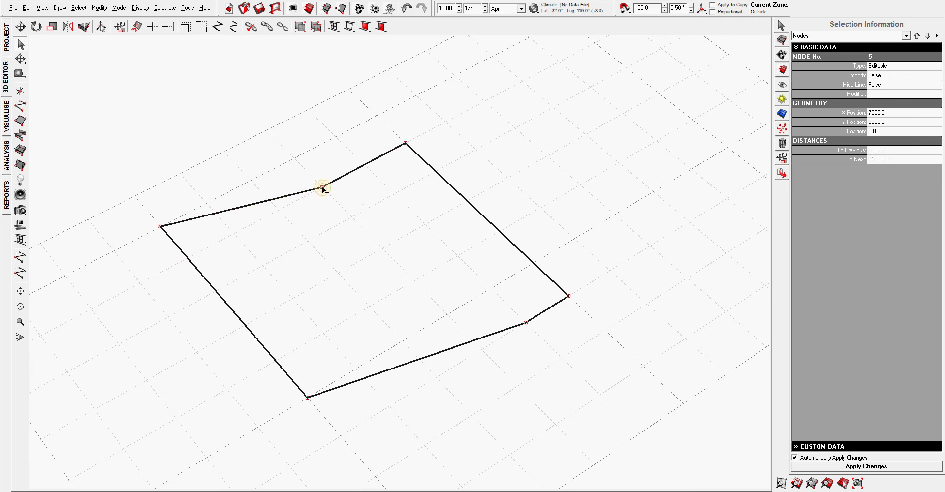
pyautogui.click(359, 213)
pyautogui.moveTo(359, 213); pyautogui.dragTo(383, 223, button='right')
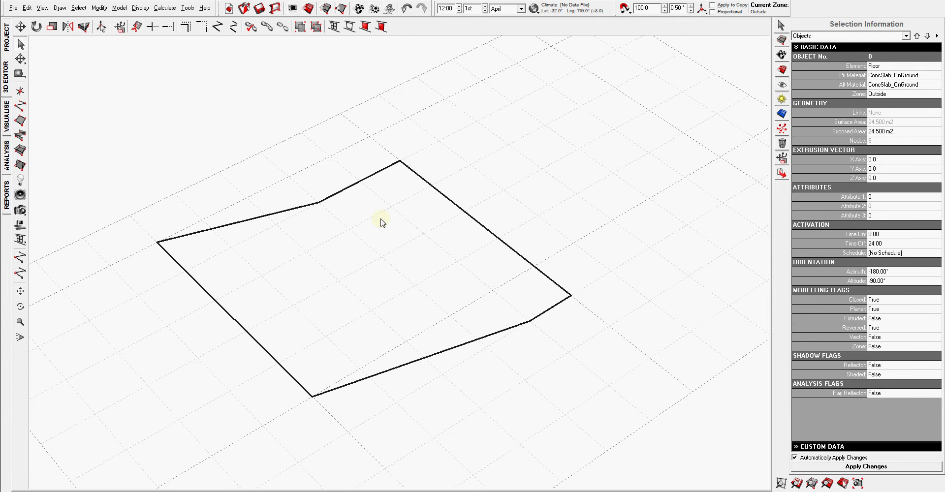
# - Shift the floor's lower-right and right-hand nodes, leaving the floor area at 25 m²
pyautogui.click(480, 177)
pyautogui.click(469, 217)
pyautogui.click(467, 215)
pyautogui.moveTo(533, 320); pyautogui.dragTo(487, 346)
pyautogui.moveTo(461, 372); pyautogui.dragTo(611, 324)
pyautogui.click(610, 327)
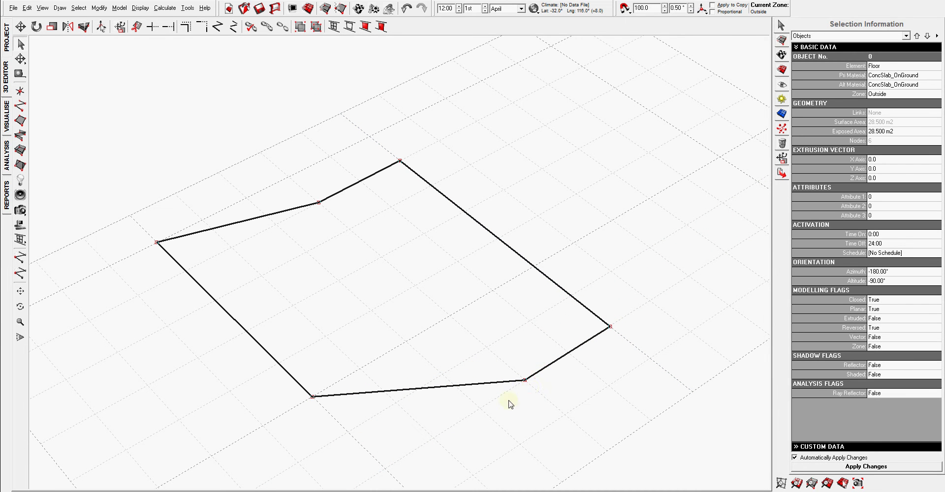
pyautogui.moveTo(507, 401); pyautogui.dragTo(570, 299)
pyautogui.click(602, 291)
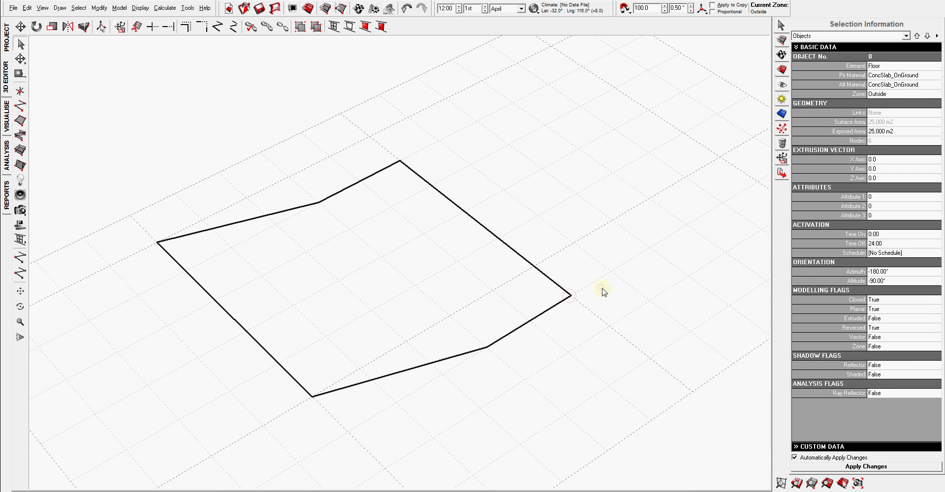
pyautogui.click(572, 197)
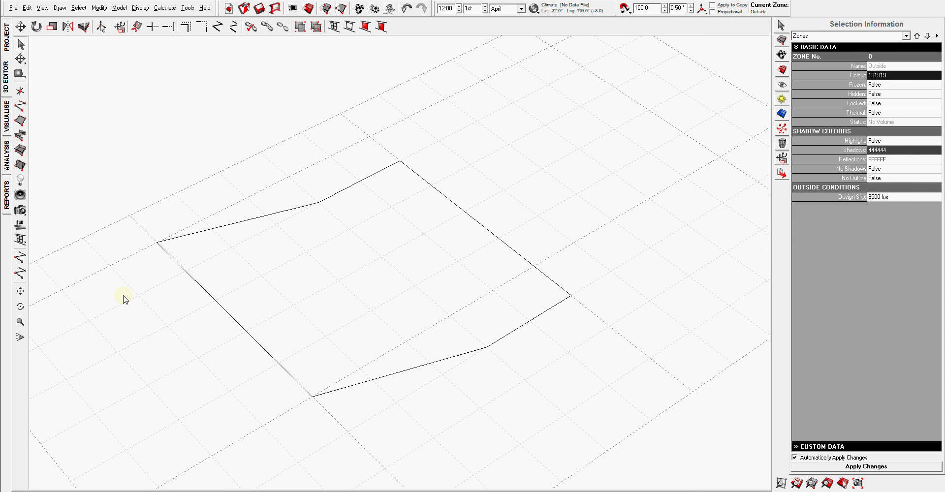
pyautogui.click(261, 216)
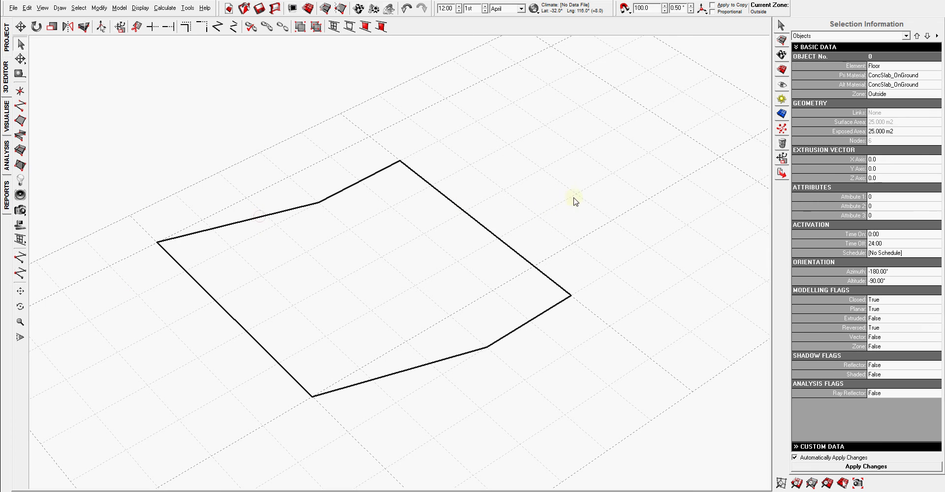
pyautogui.click(485, 200)
pyautogui.moveTo(507, 205); pyautogui.dragTo(515, 259, button='right')
pyautogui.click(512, 244)
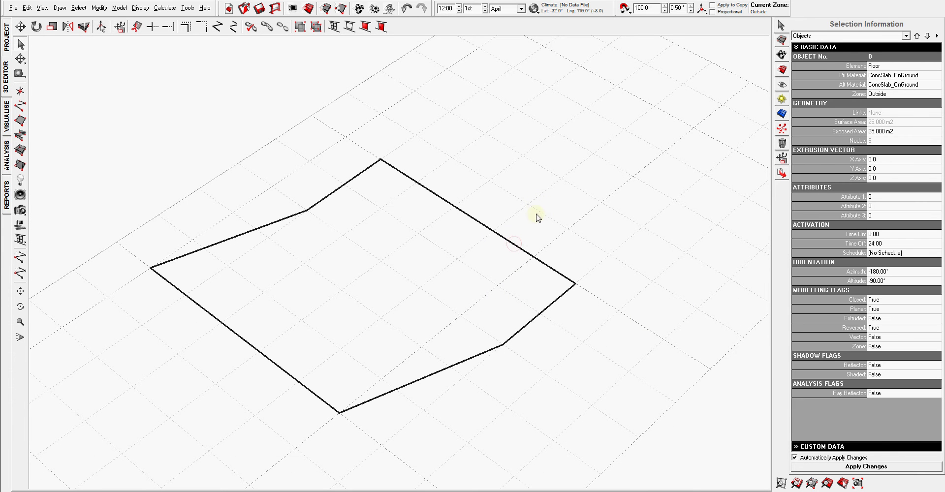
pyautogui.moveTo(494, 261); pyautogui.dragTo(482, 255, button='right')
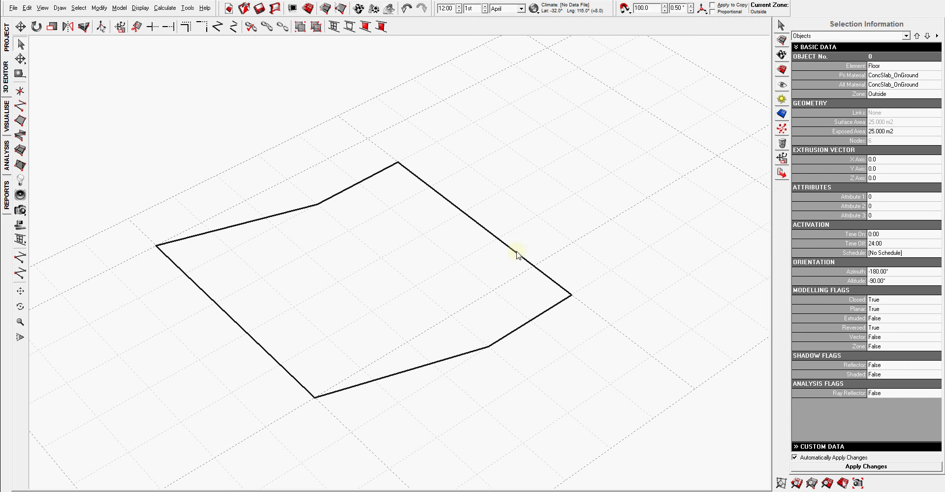
pyautogui.moveTo(394, 269); pyautogui.dragTo(374, 267, button='right')
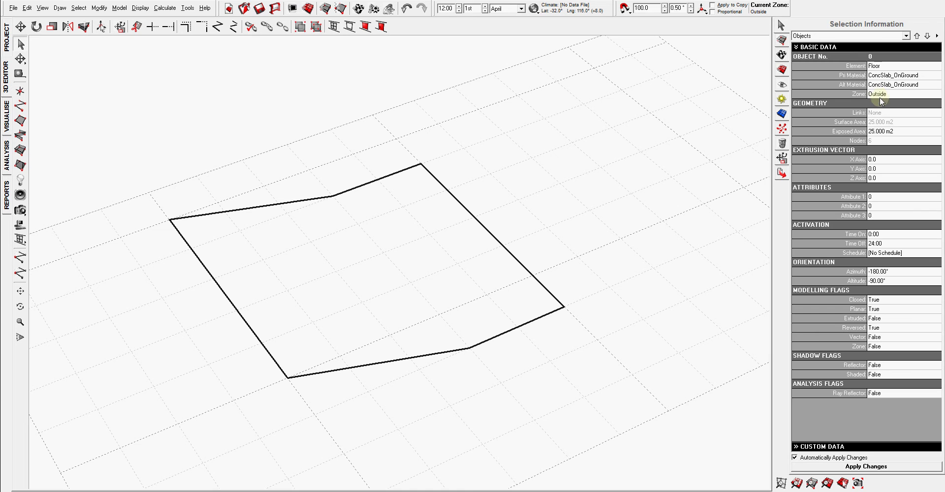
pyautogui.click(782, 39)
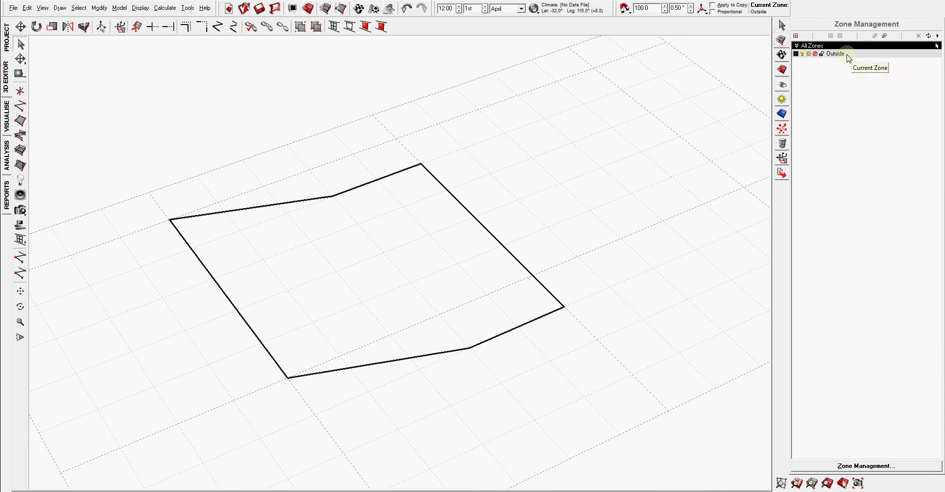
pyautogui.click(782, 24)
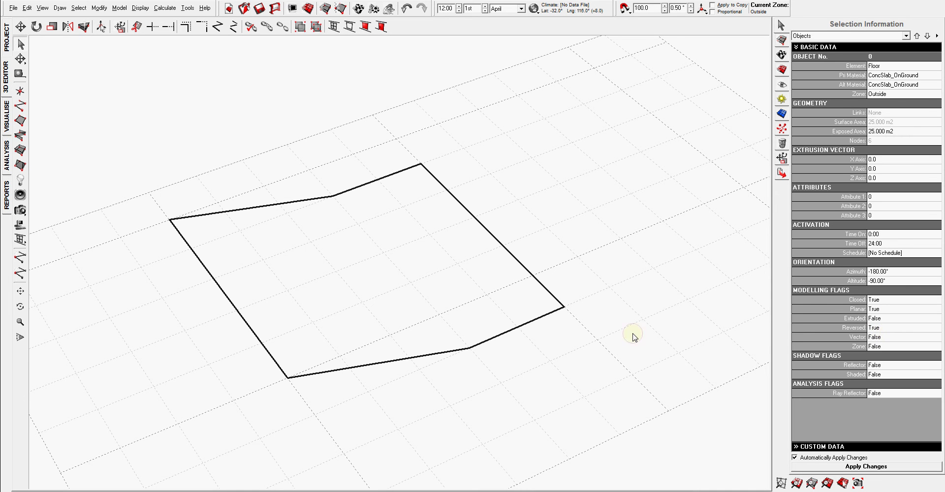
pyautogui.moveTo(632, 333); pyautogui.dragTo(494, 281, button='right')
pyautogui.click(506, 279)
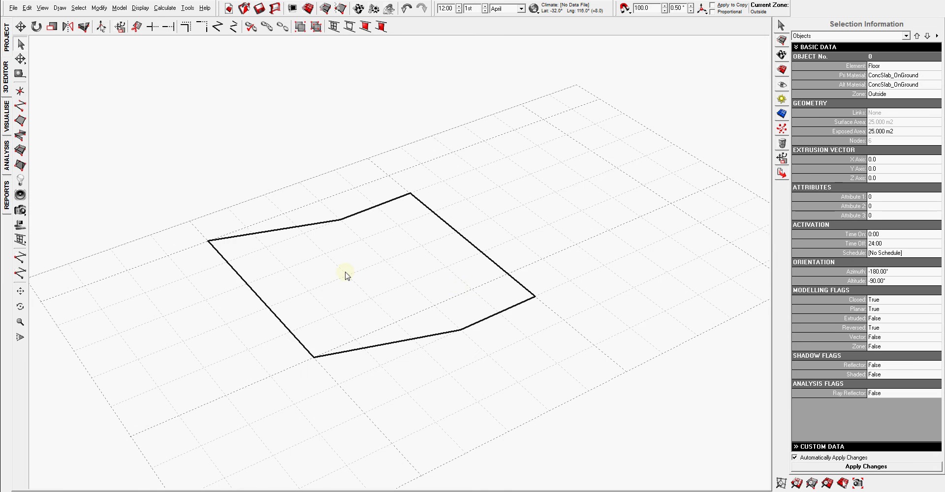
pyautogui.keyDown('ctrl'); pyautogui.moveTo(344, 272); pyautogui.dragTo(400, 213, button='right'); pyautogui.keyUp('ctrl')
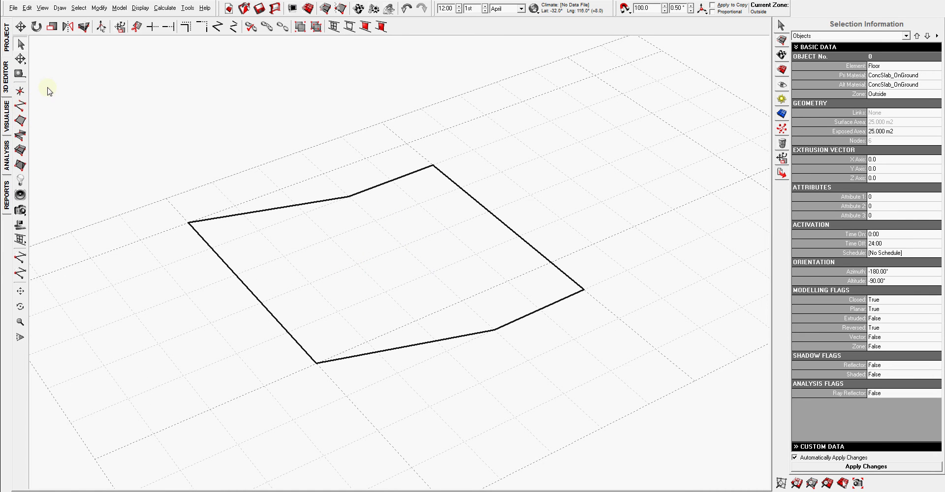
pyautogui.click(422, 158)
pyautogui.click(428, 163)
# - Delete the floor and draw a chain of connected partition walls ending at 7000,9000
pyautogui.press('Delete')
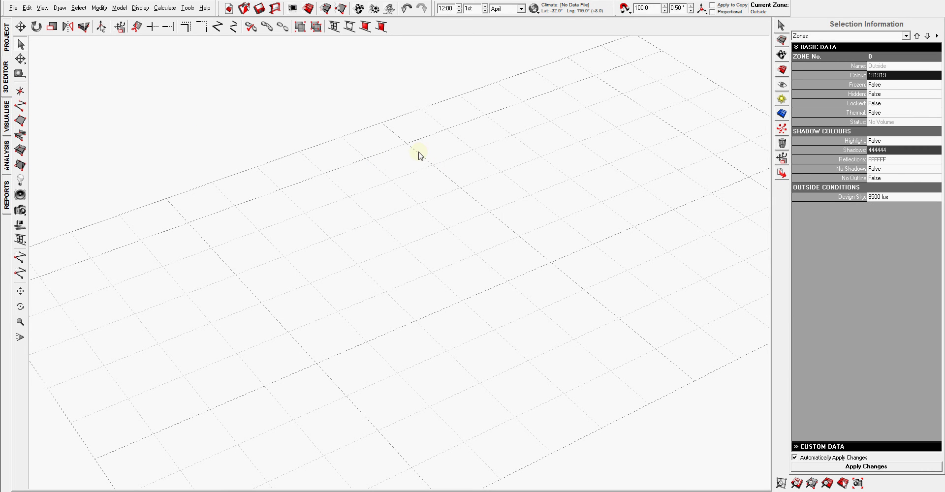
pyautogui.click(21, 136)
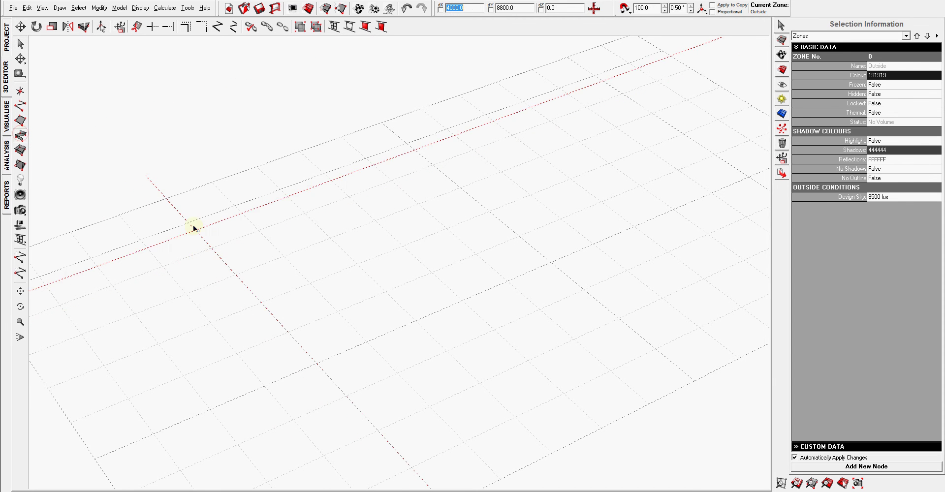
pyautogui.click(188, 223)
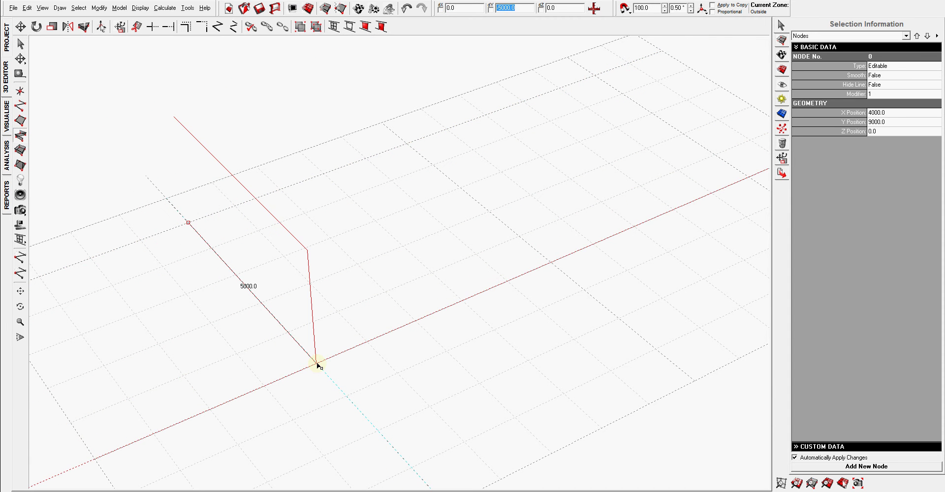
pyautogui.click(316, 364)
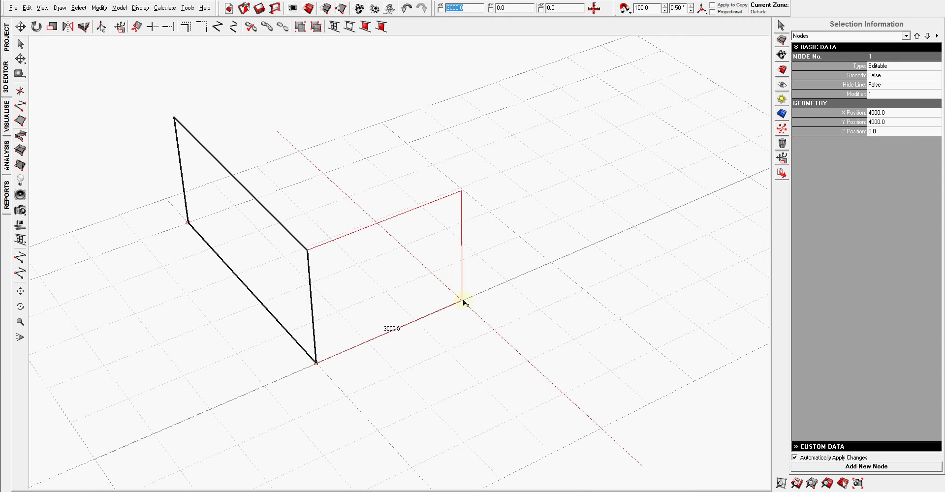
pyautogui.click(446, 353)
pyautogui.click(541, 312)
pyautogui.click(551, 262)
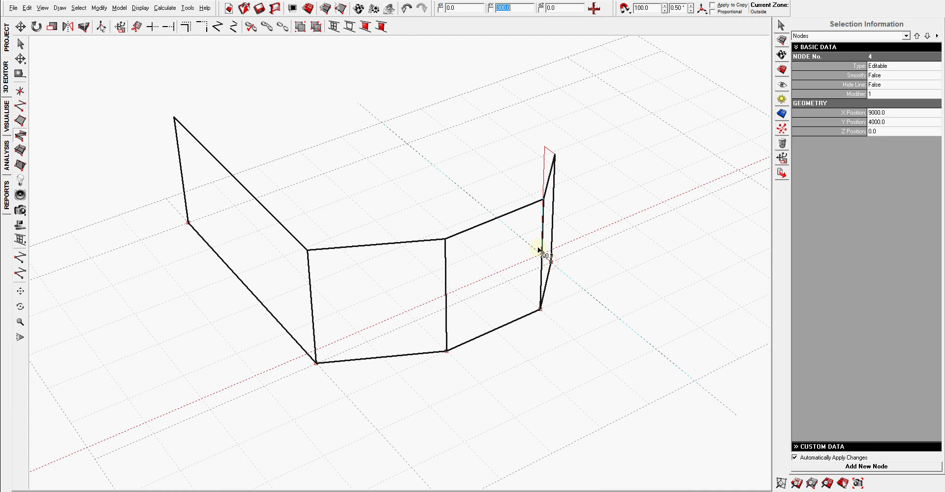
pyautogui.click(408, 143)
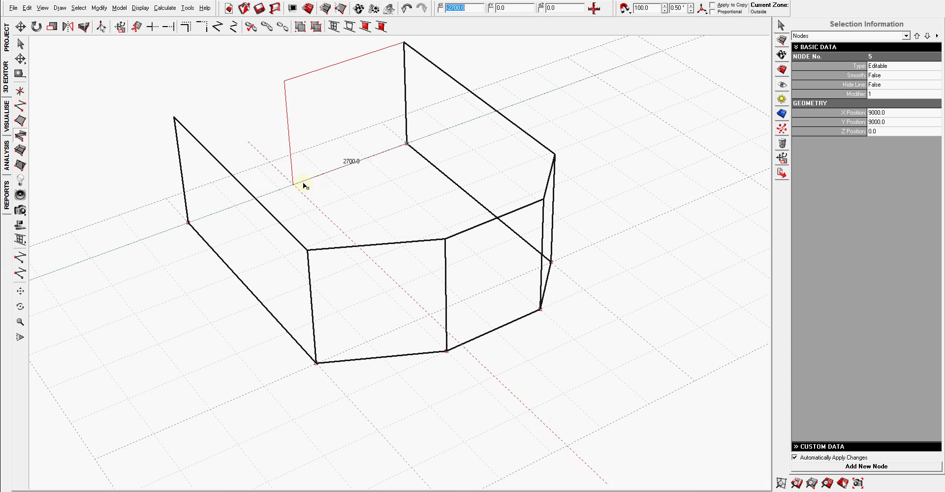
pyautogui.click(326, 176)
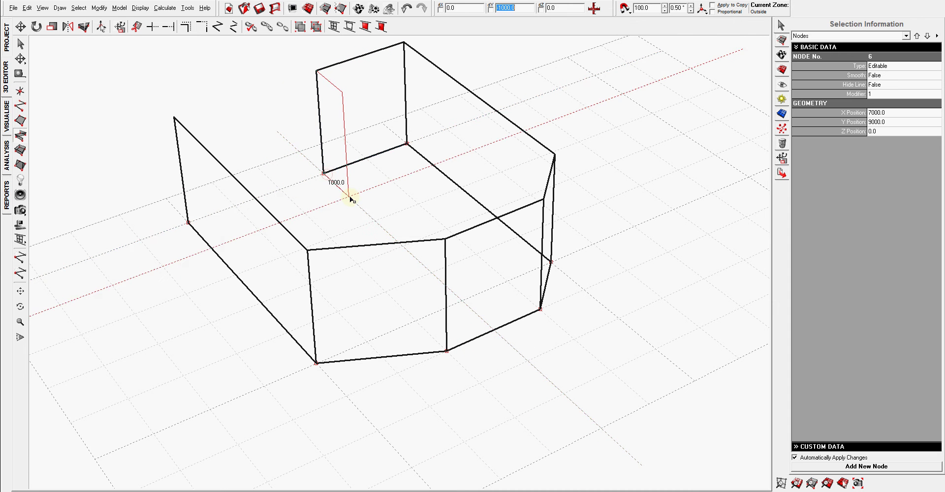
pyautogui.press('Escape')
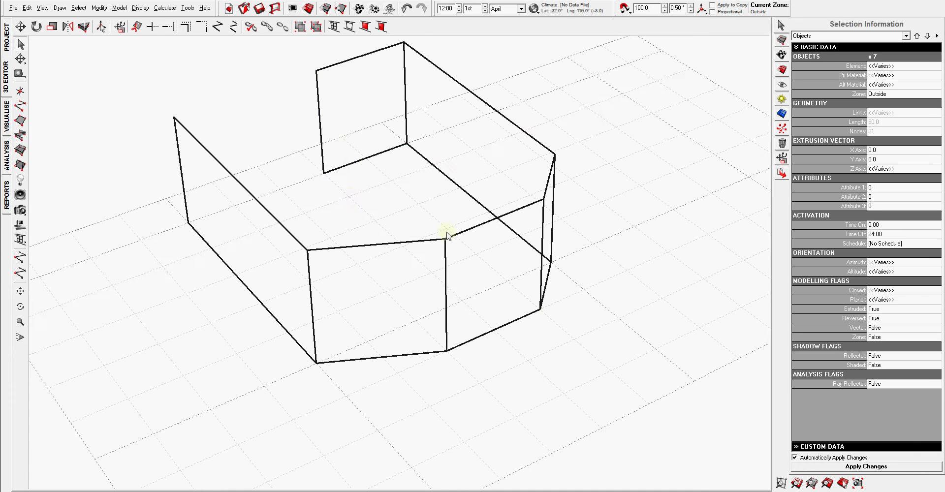
pyautogui.moveTo(441, 234)
pyautogui.mouseDown(button='right')
pyautogui.moveTo(337, 204)
pyautogui.moveTo(435, 231)
pyautogui.moveTo(504, 215)
pyautogui.moveTo(443, 232)
pyautogui.moveTo(354, 228)
pyautogui.moveTo(393, 195)
pyautogui.moveTo(382, 256)
pyautogui.mouseUp(button='right')
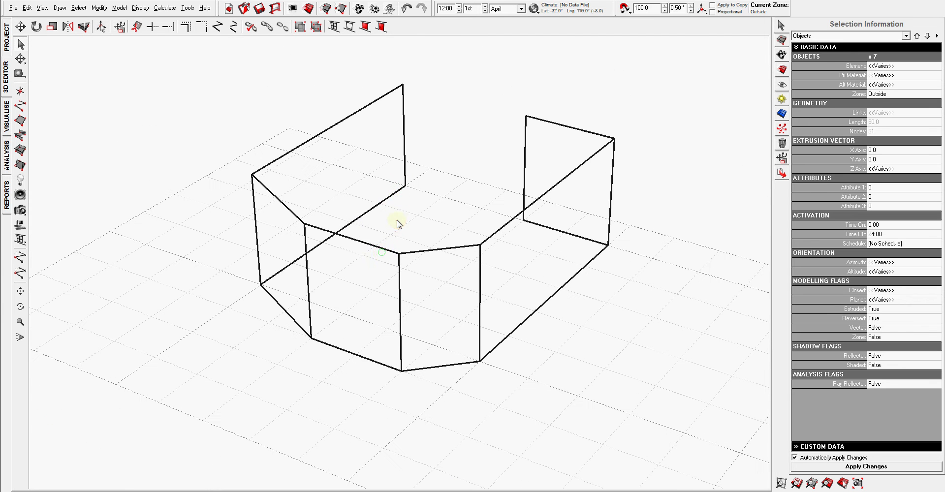
pyautogui.click(377, 208)
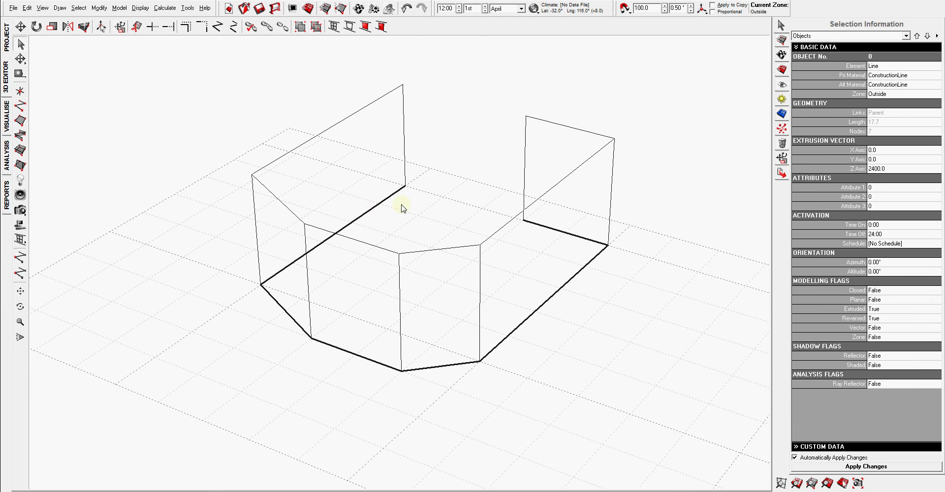
pyautogui.click(405, 175)
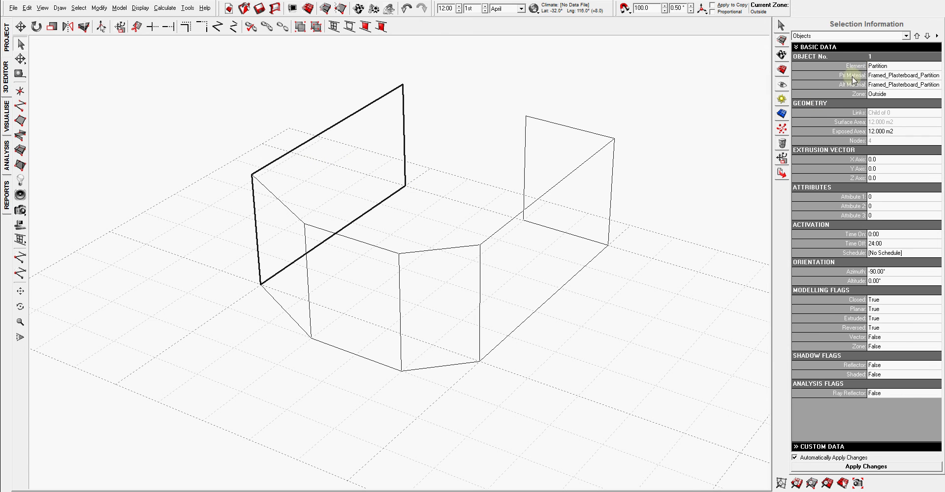
pyautogui.click(522, 126)
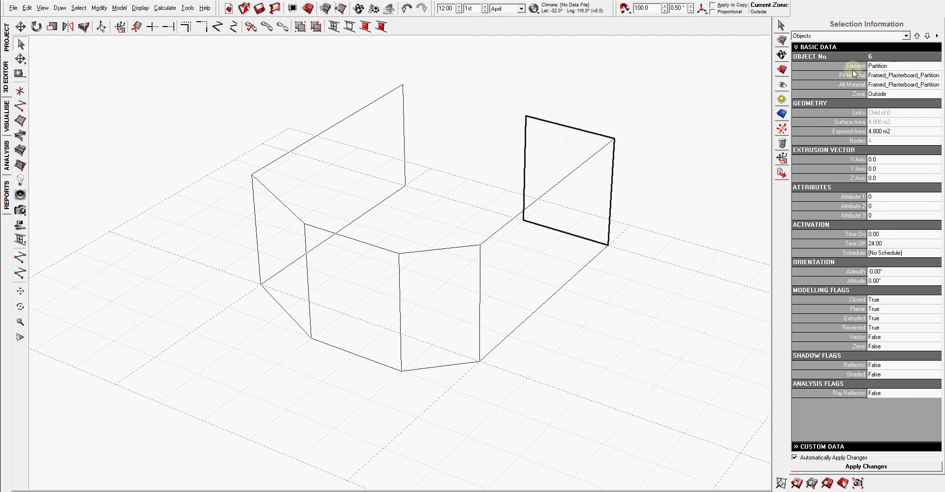
pyautogui.click(889, 66)
pyautogui.click(907, 75)
pyautogui.click(937, 76)
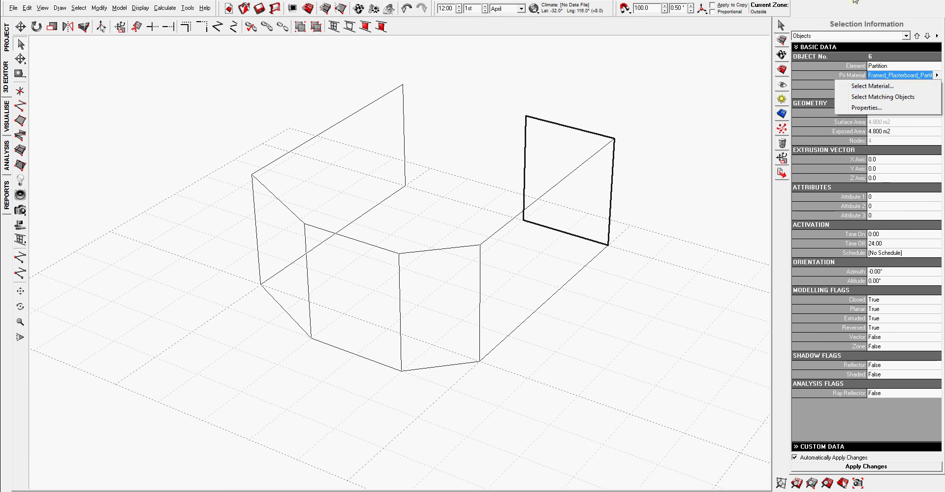
pyautogui.click(706, 131)
pyautogui.click(706, 131)
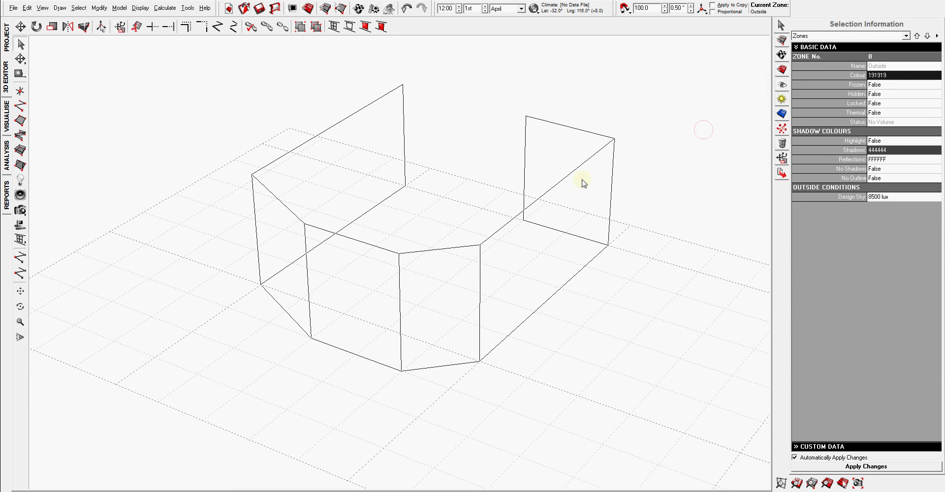
pyautogui.click(539, 200)
pyautogui.click(453, 383)
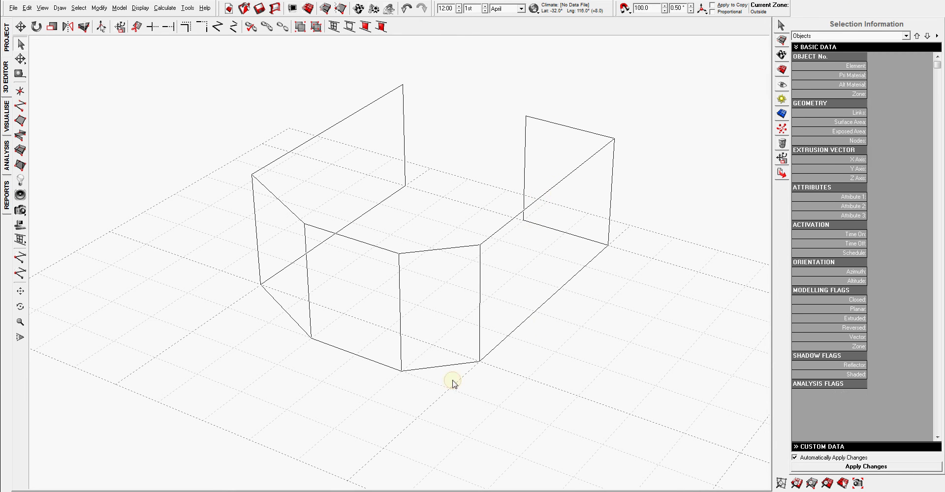
pyautogui.moveTo(413, 229)
pyautogui.mouseDown(button='right')
pyautogui.moveTo(437, 245)
pyautogui.moveTo(502, 242)
pyautogui.moveTo(485, 254)
pyautogui.moveTo(498, 225)
pyautogui.moveTo(479, 225)
pyautogui.mouseUp(button='right')
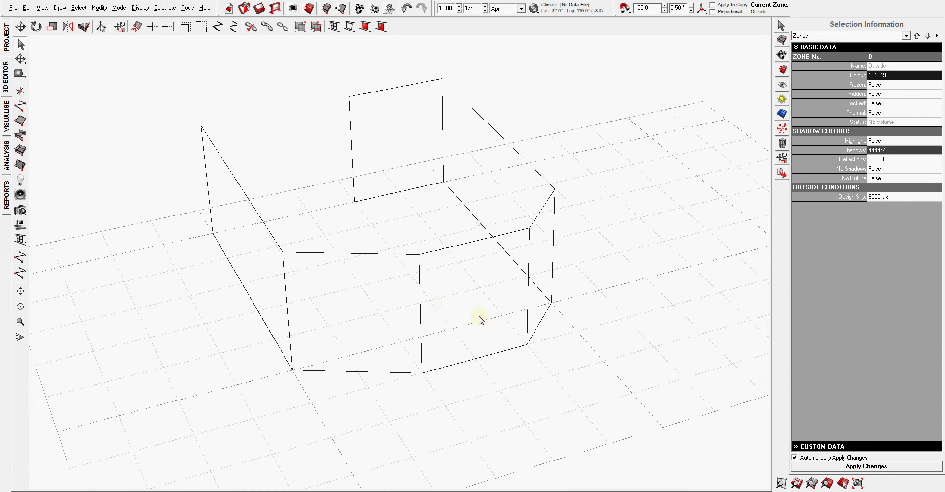
pyautogui.click(435, 254)
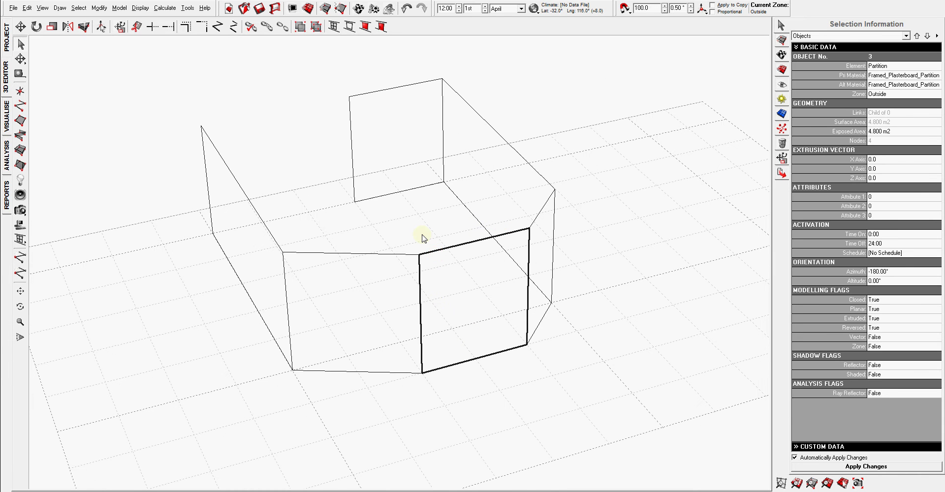
pyautogui.click(422, 236)
pyautogui.click(372, 253)
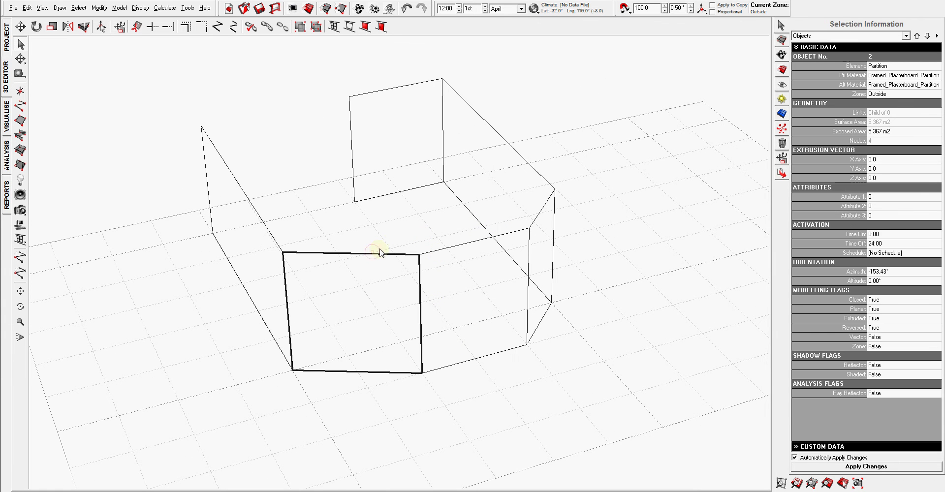
pyautogui.moveTo(380, 236); pyautogui.dragTo(390, 235, button='right')
pyautogui.click(385, 243)
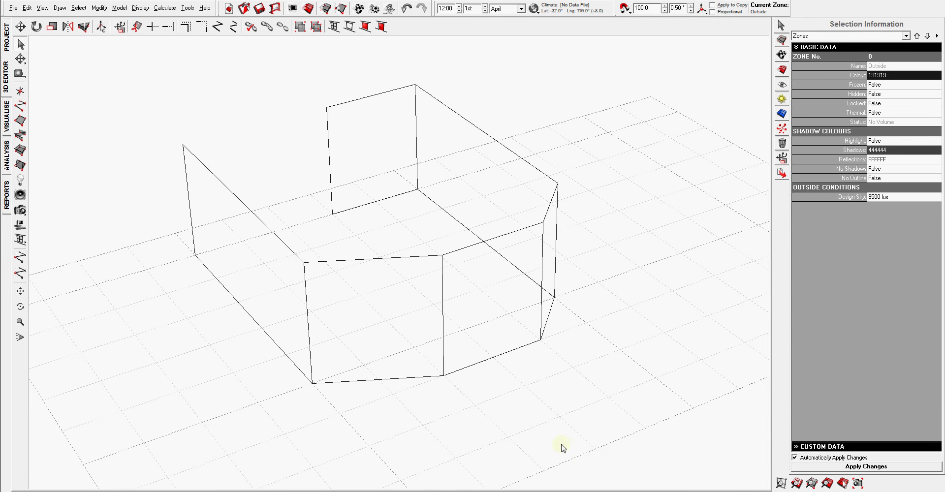
pyautogui.moveTo(565, 393); pyautogui.dragTo(554, 399, button='right')
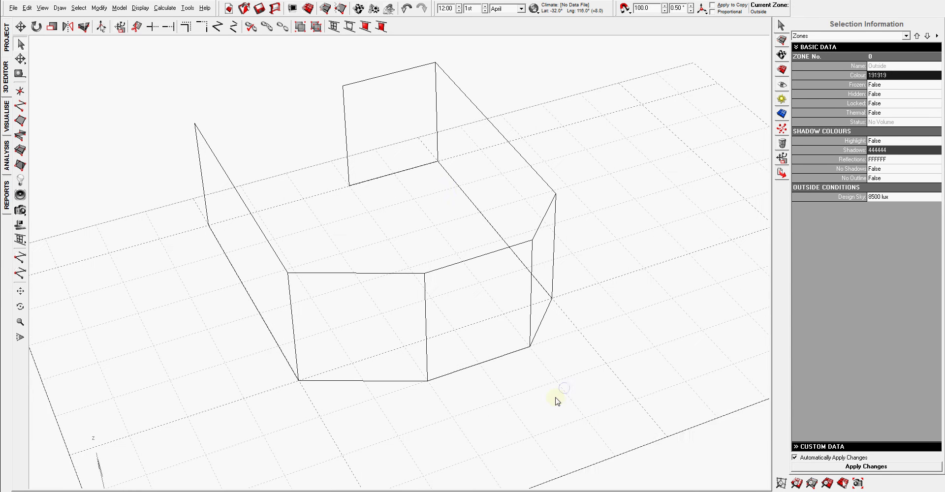
pyautogui.click(474, 102)
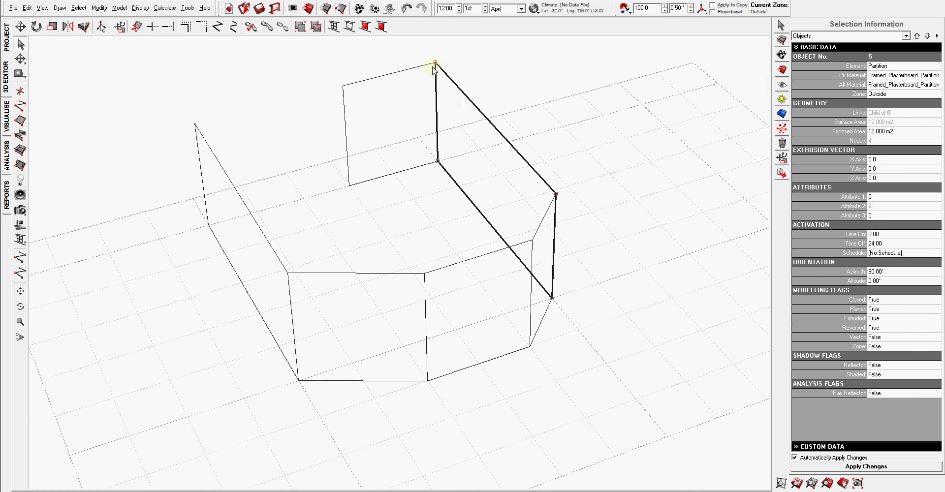
pyautogui.moveTo(459, 123); pyautogui.dragTo(440, 165, button='right')
pyautogui.click(491, 181)
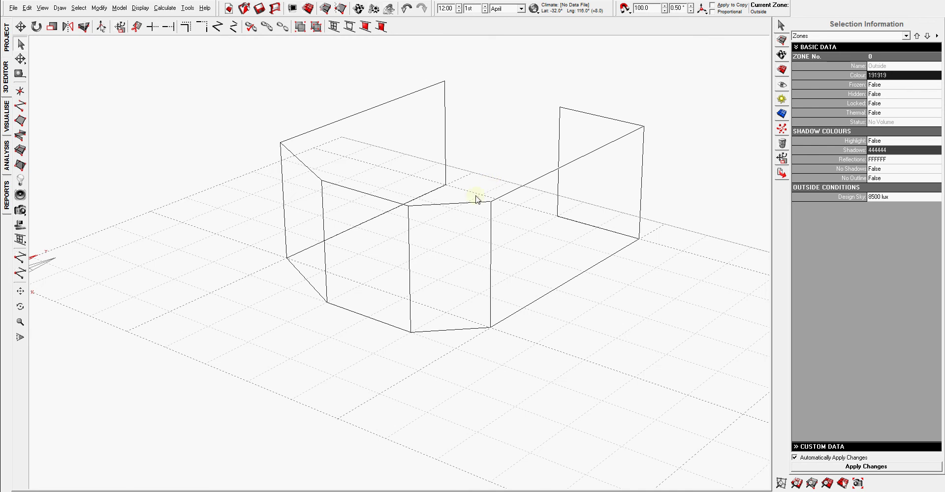
pyautogui.moveTo(476, 199); pyautogui.dragTo(481, 202, button='right')
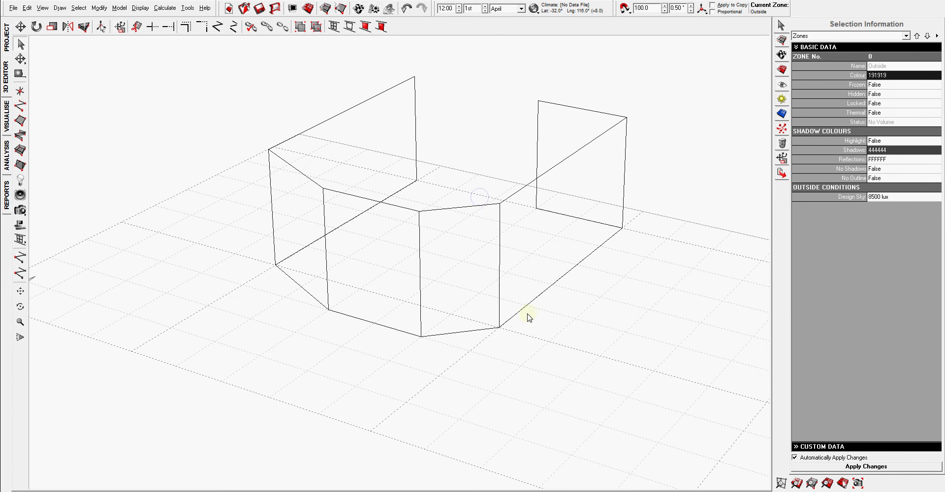
pyautogui.moveTo(481, 259); pyautogui.dragTo(514, 250, button='right')
pyautogui.click(494, 365)
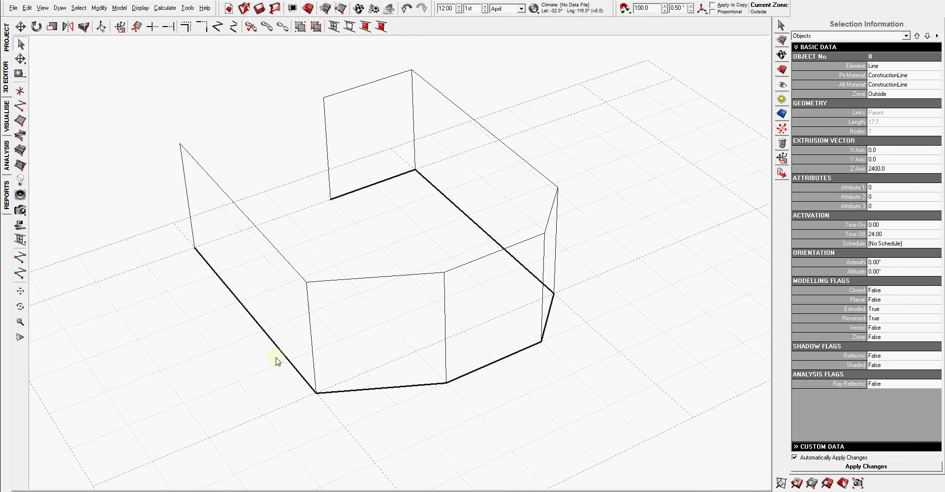
pyautogui.click(512, 403)
pyautogui.click(481, 370)
pyautogui.moveTo(467, 376); pyautogui.dragTo(525, 374, button='right')
pyautogui.moveTo(498, 377); pyautogui.dragTo(600, 303)
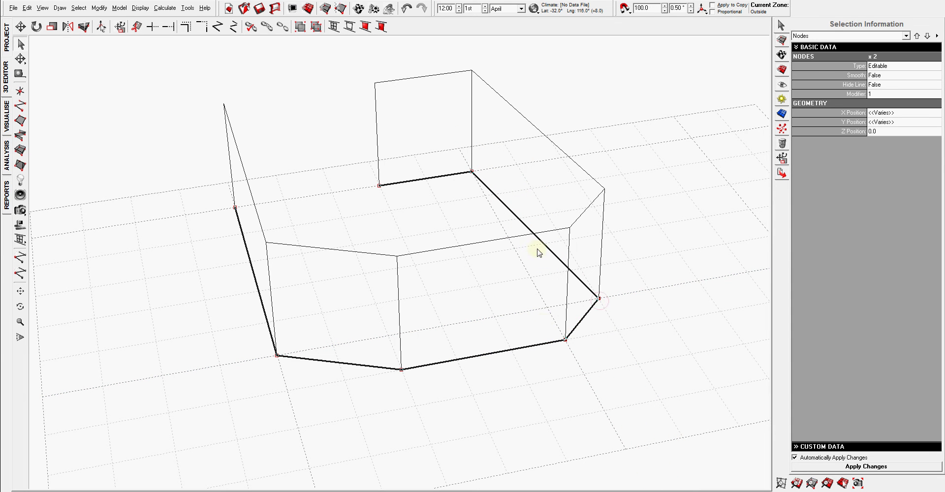
pyautogui.click(643, 319)
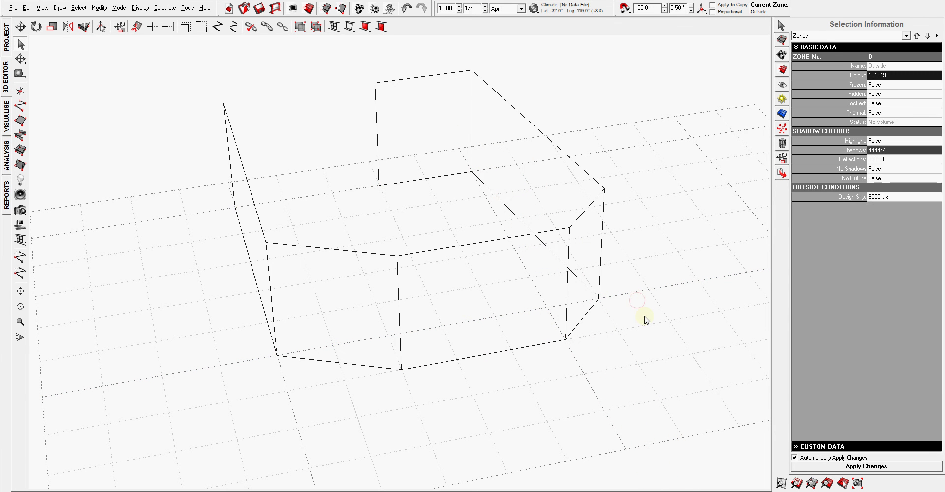
pyautogui.moveTo(599, 326); pyautogui.dragTo(471, 268, button='middle')
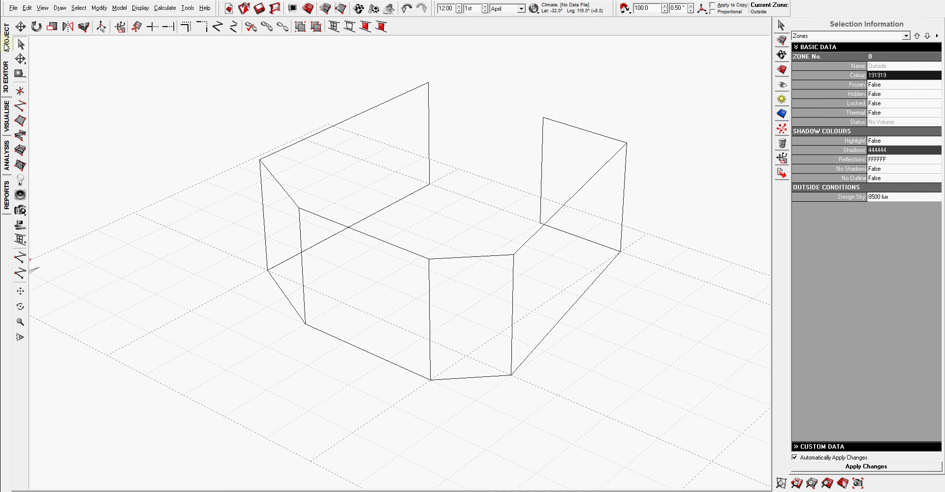
# - Show the partition chain as shaded yellow walls in Visualise, orbiting and zooming in
pyautogui.click(6, 116)
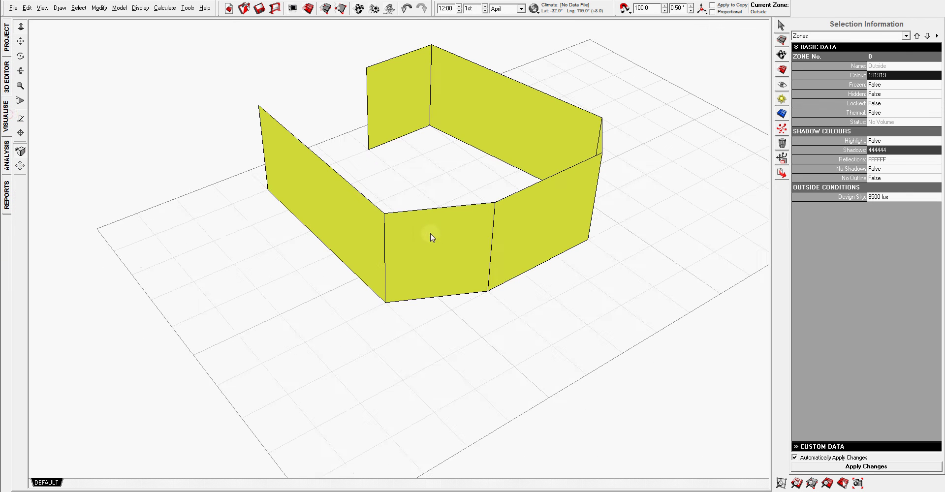
pyautogui.moveTo(551, 206); pyautogui.dragTo(330, 239, button='middle')
pyautogui.scroll(5, 384, 268)
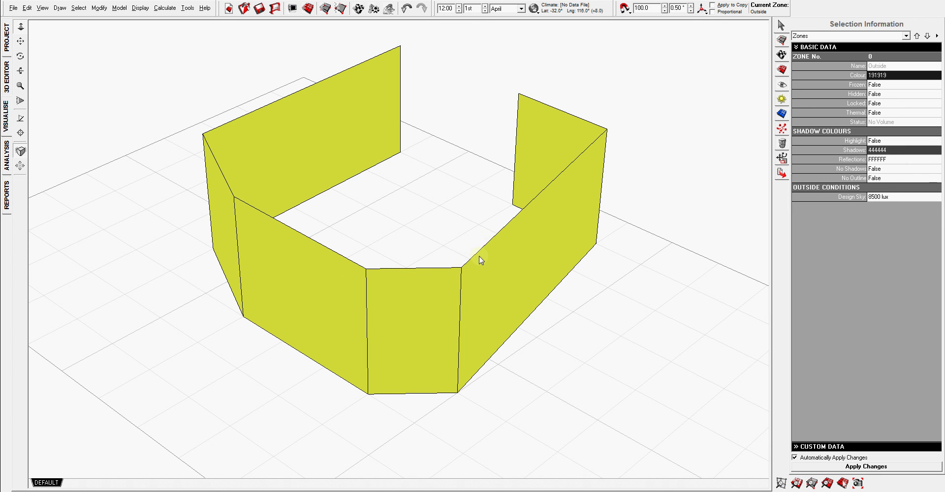
# - Return to the 3D Editor wireframe, briefly selecting the right-hand partition wall while orbiting
pyautogui.click(7, 69)
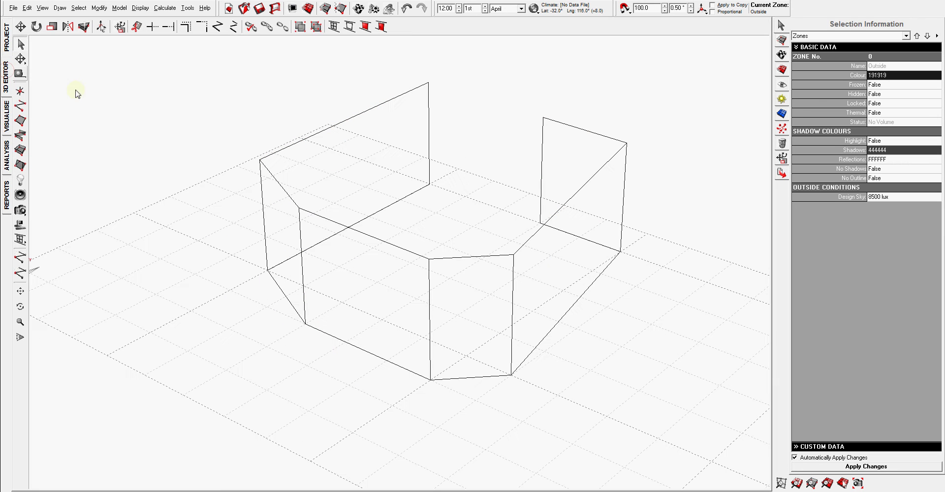
pyautogui.click(527, 242)
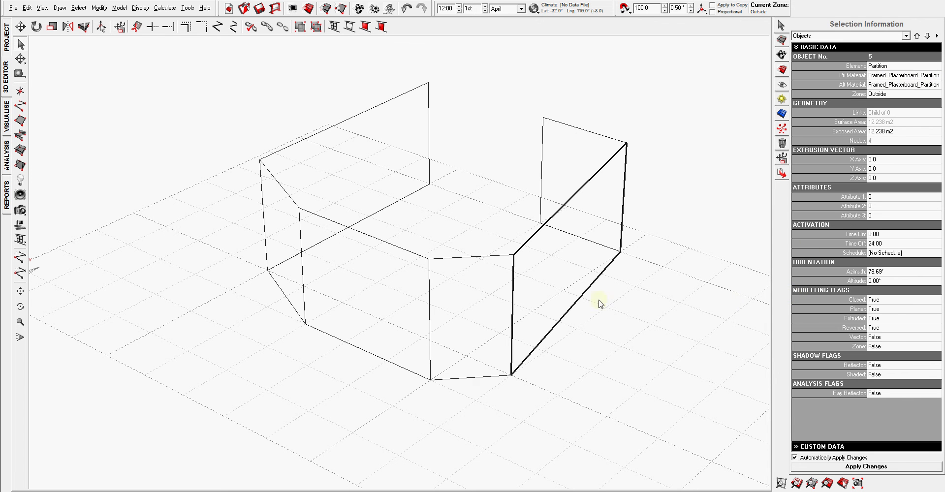
pyautogui.moveTo(569, 312); pyautogui.dragTo(554, 312, button='right')
pyautogui.scroll(2, 529, 254)
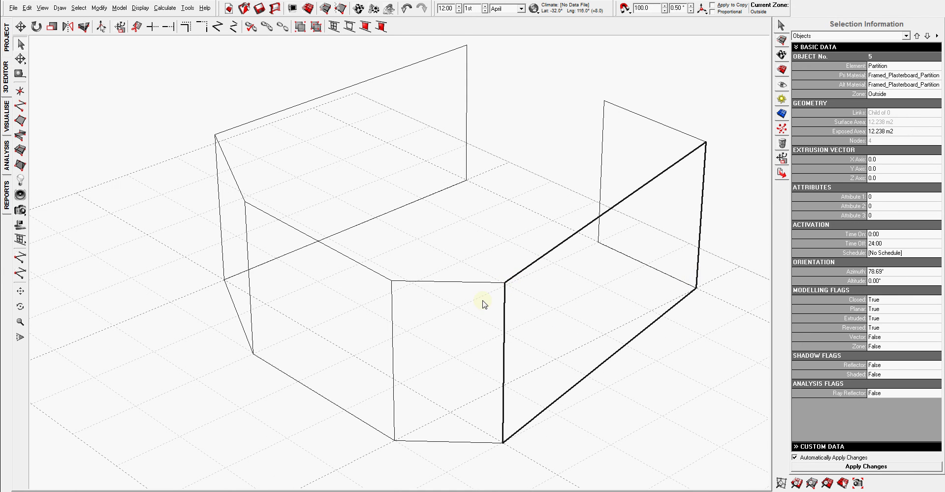
pyautogui.moveTo(482, 304); pyautogui.dragTo(685, 295, button='right')
pyautogui.click(690, 295)
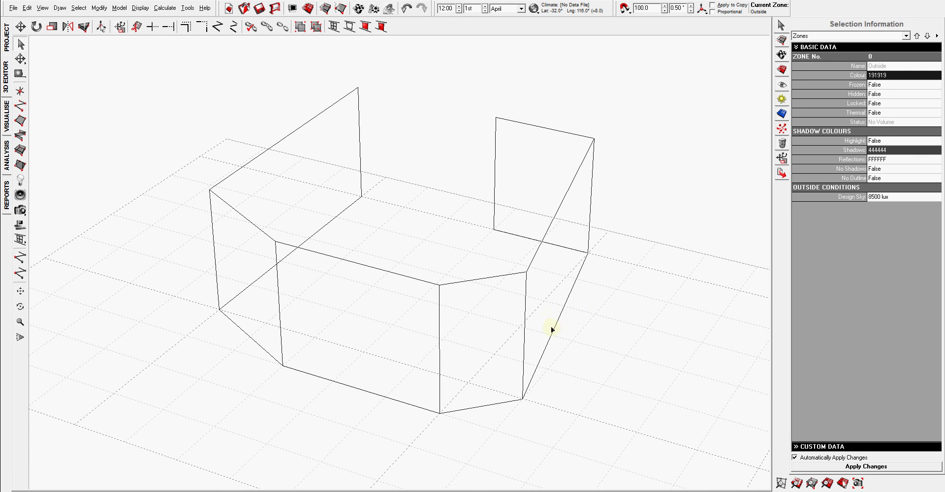
# - Window-select all seven wall objects
pyautogui.moveTo(551, 329)
pyautogui.mouseDown(button='middle')
pyautogui.moveTo(595, 339)
pyautogui.moveTo(660, 331)
pyautogui.moveTo(545, 333)
pyautogui.mouseUp(button='middle')
pyautogui.moveTo(386, 333); pyautogui.dragTo(386, 331, button='middle')
pyautogui.scroll(-2, 246, 158)
pyautogui.moveTo(189, 111); pyautogui.dragTo(635, 394)
# - Delete the walls and draw a box zone with corners 4000,3000, 9000,3000, 9000,7000, 4000,7000
pyautogui.press('Delete')
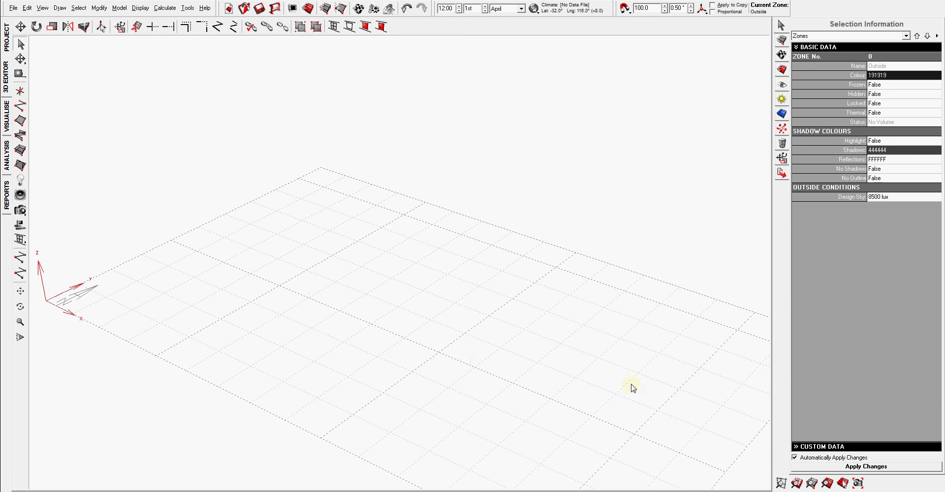
pyautogui.click(22, 153)
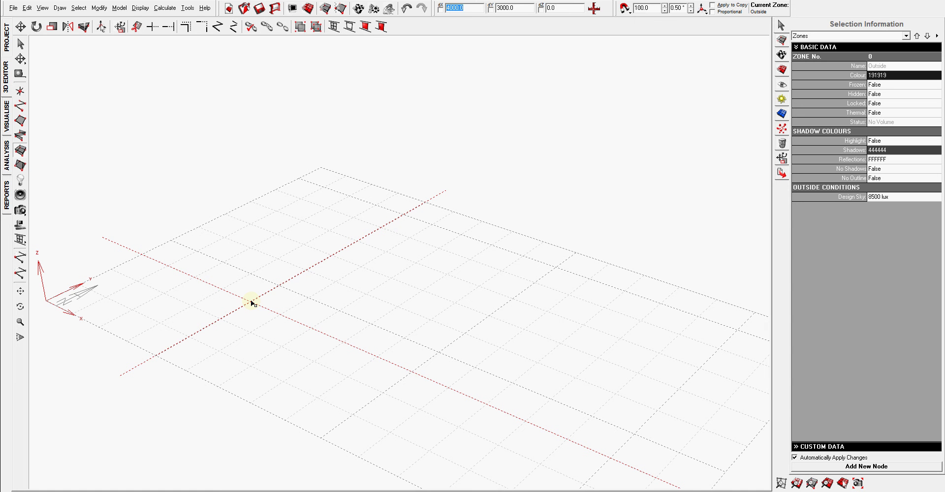
pyautogui.click(251, 303)
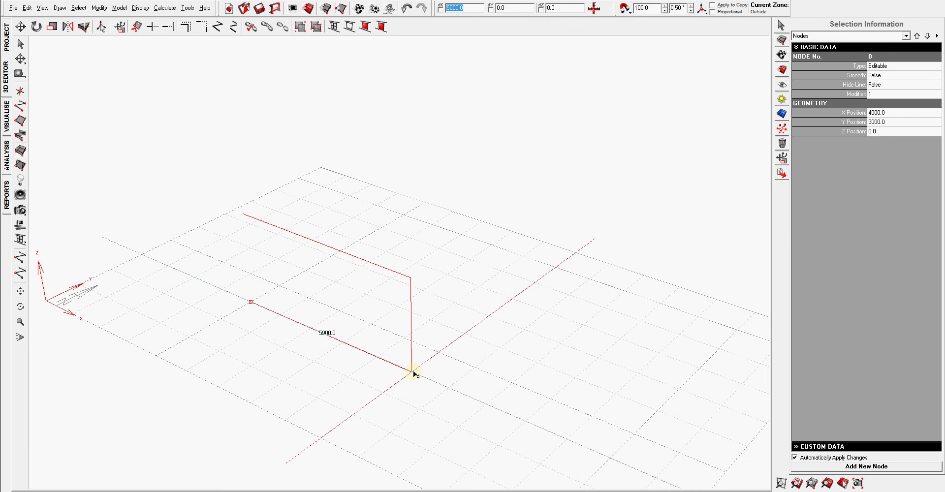
pyautogui.click(413, 372)
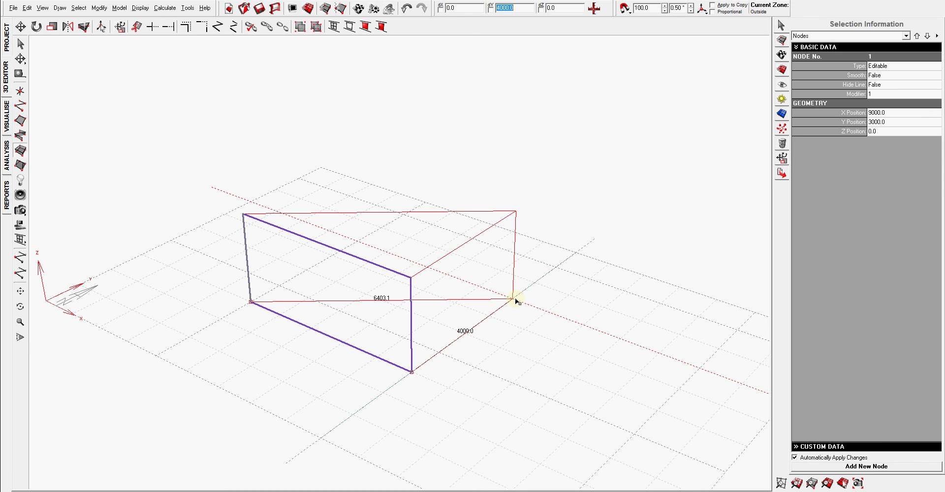
pyautogui.click(513, 298)
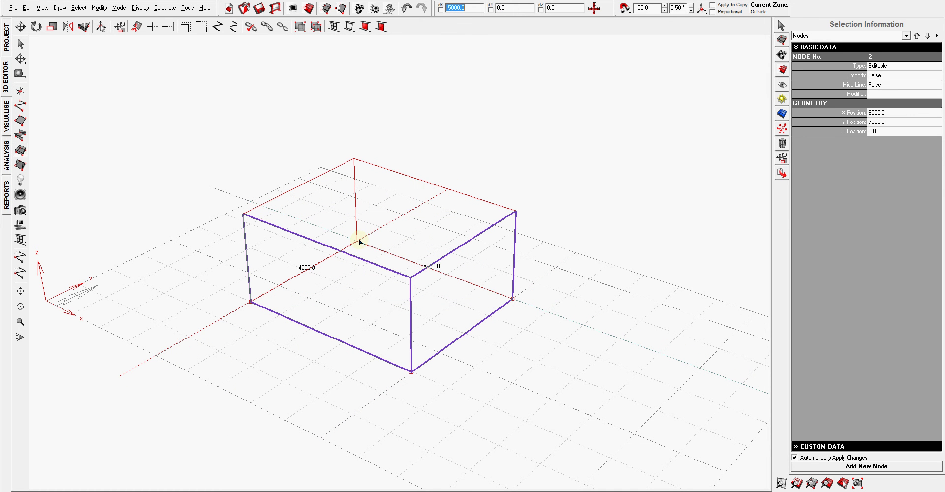
pyautogui.click(360, 242)
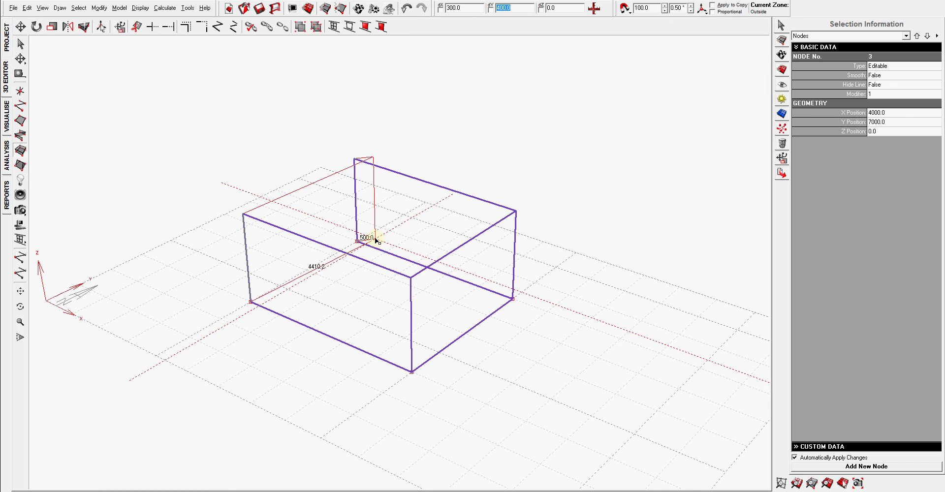
pyautogui.click(359, 239)
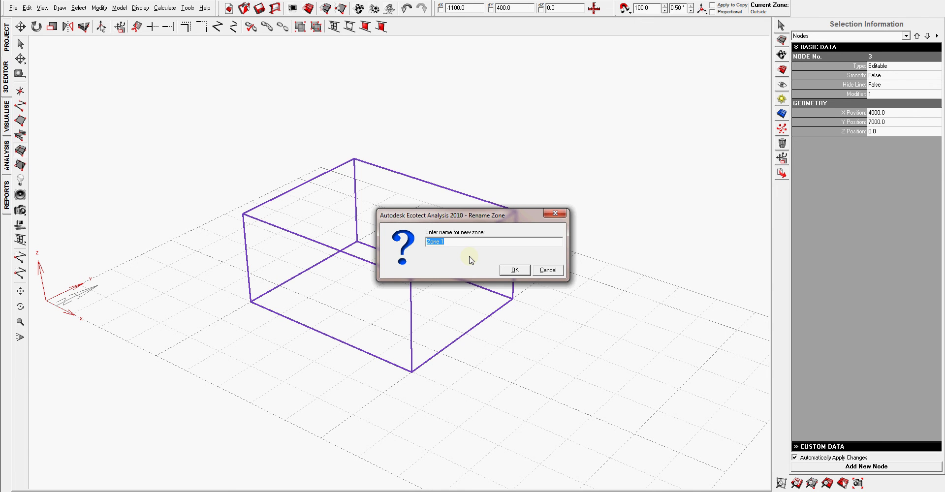
# - Keep the default name Zone 1 for the new box zone and accept it
pyautogui.moveTo(470, 218); pyautogui.dragTo(583, 110)
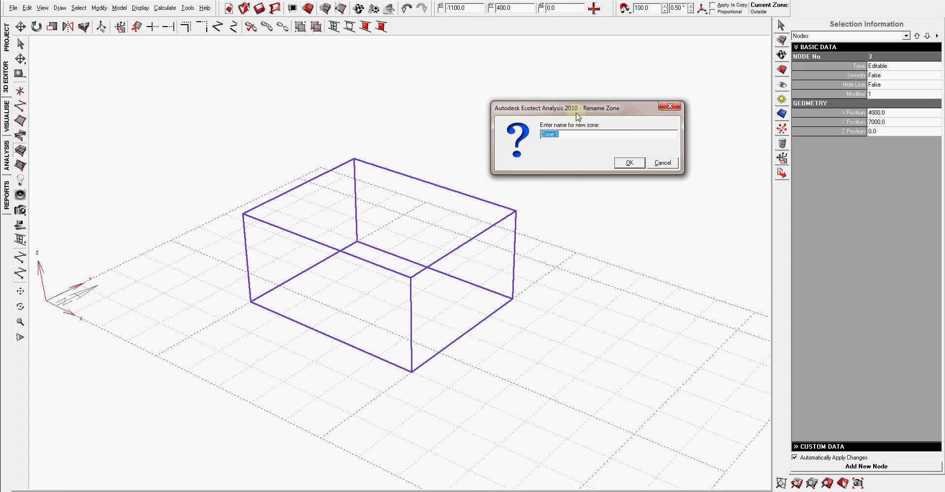
pyautogui.moveTo(590, 109); pyautogui.dragTo(568, 87)
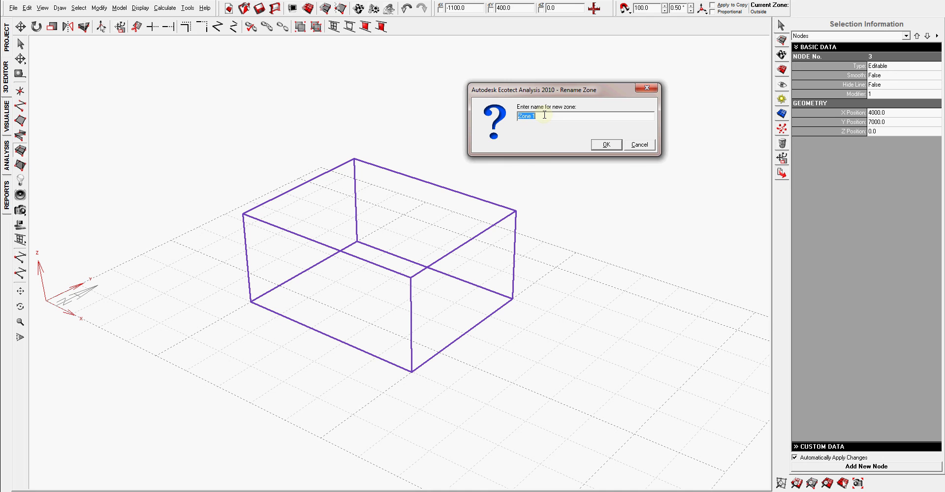
pyautogui.click(608, 144)
pyautogui.click(584, 169)
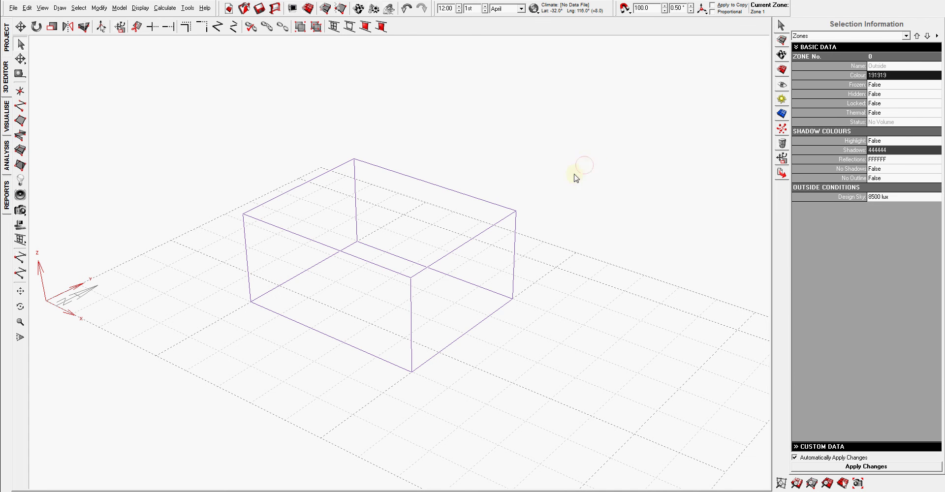
pyautogui.rightClick(545, 203)
pyautogui.press('Escape')
pyautogui.click(456, 249)
pyautogui.click(488, 160)
pyautogui.moveTo(487, 160); pyautogui.dragTo(371, 325, button='middle')
pyautogui.hotkey('ctrl', '3')
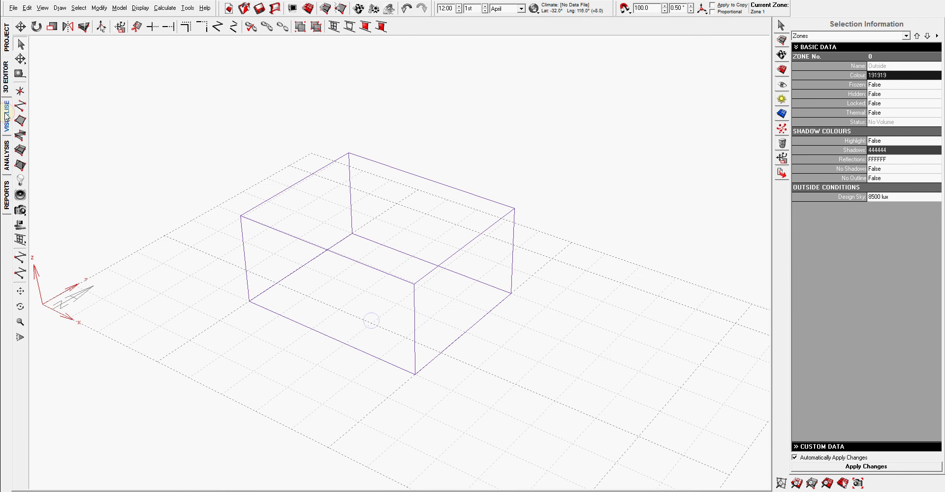
pyautogui.moveTo(414, 188); pyautogui.dragTo(516, 268, button='middle')
pyautogui.moveTo(447, 234); pyautogui.dragTo(444, 141, button='middle')
pyautogui.moveTo(449, 286); pyautogui.dragTo(486, 355, button='middle')
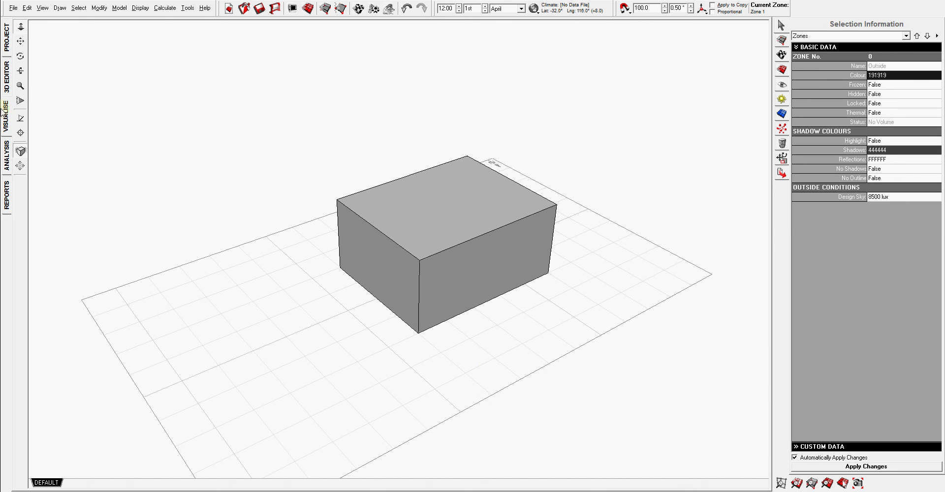
pyautogui.press('F3')
pyautogui.click(499, 159)
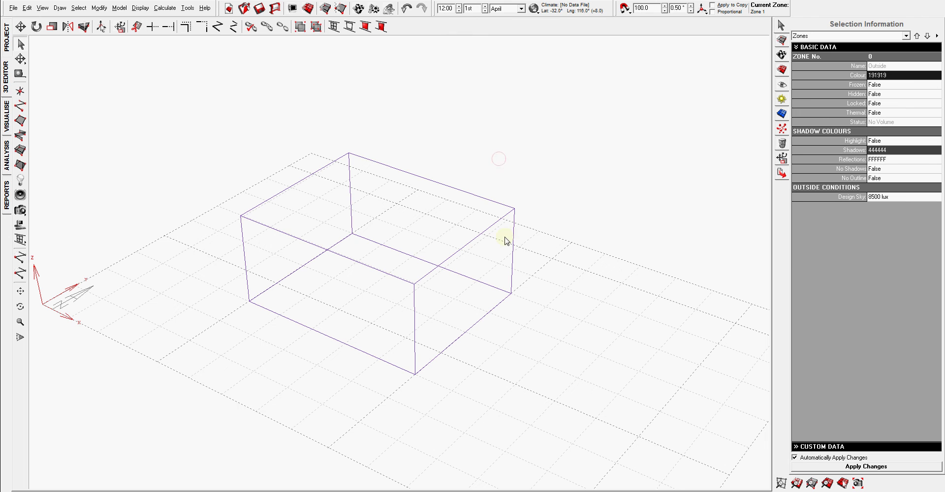
pyautogui.click(516, 234)
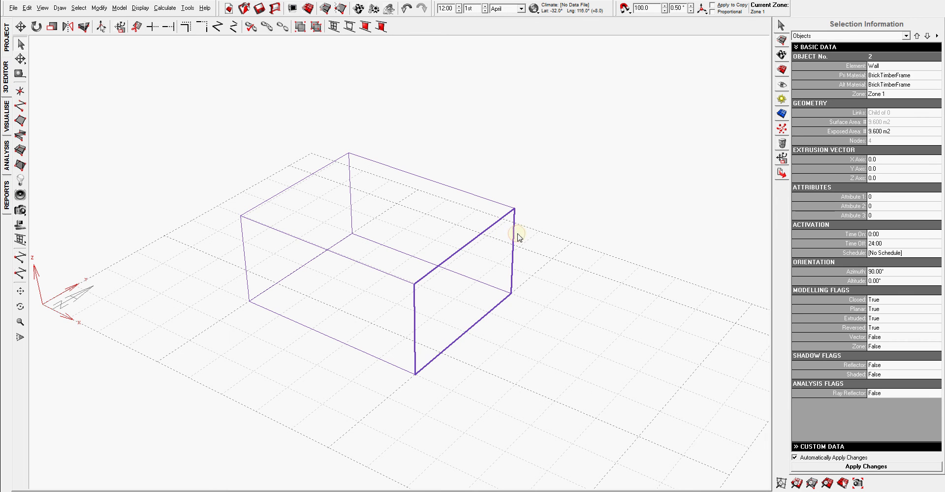
pyautogui.click(545, 241)
pyautogui.click(515, 259)
pyautogui.click(247, 274)
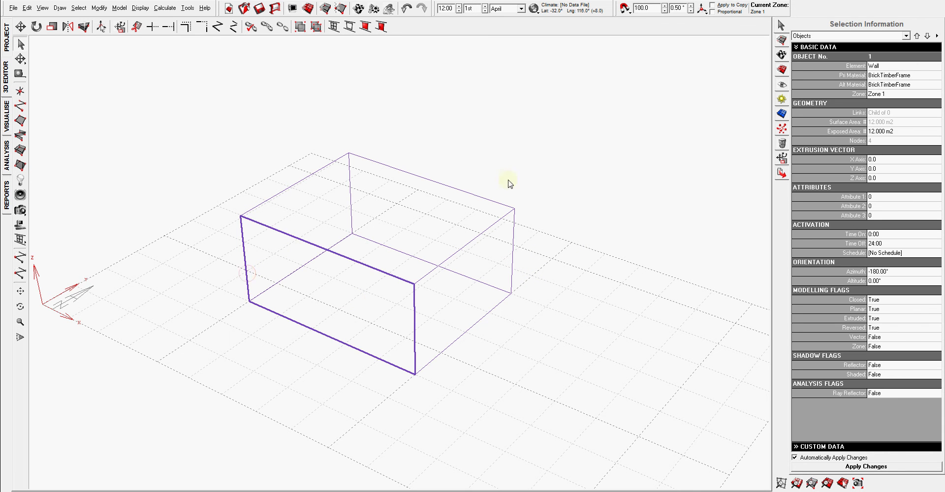
pyautogui.click(348, 185)
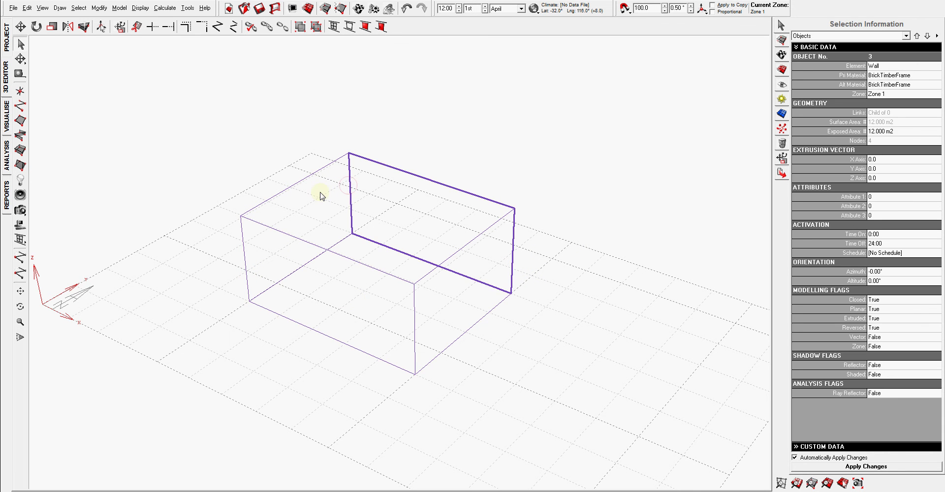
pyautogui.click(345, 193)
pyautogui.click(437, 151)
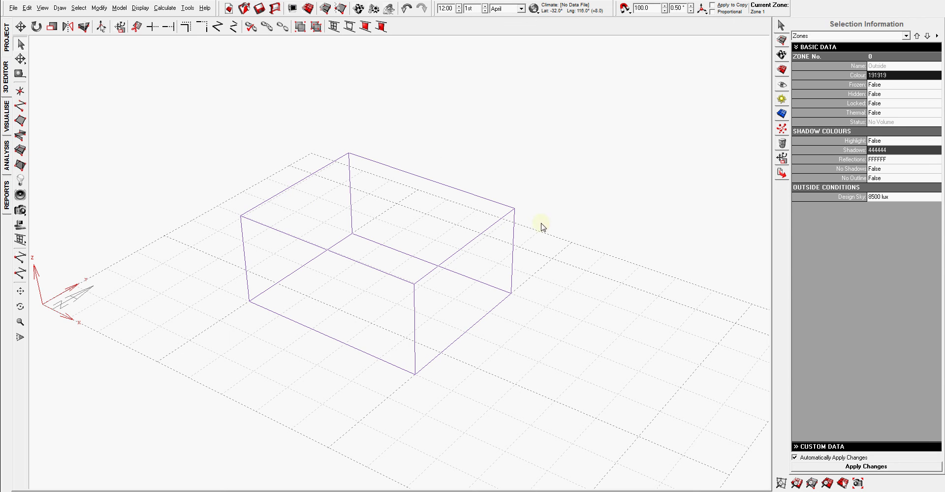
pyautogui.click(496, 223)
pyautogui.click(495, 226)
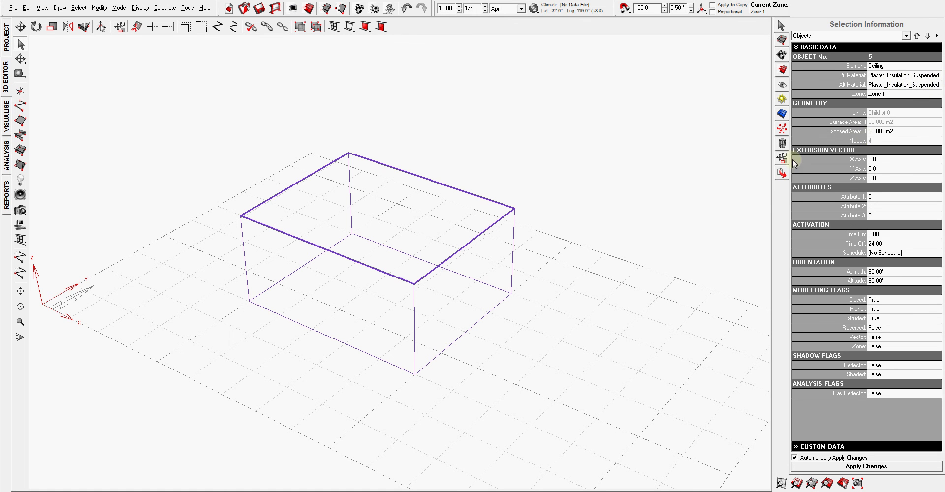
pyautogui.click(729, 242)
pyautogui.click(440, 353)
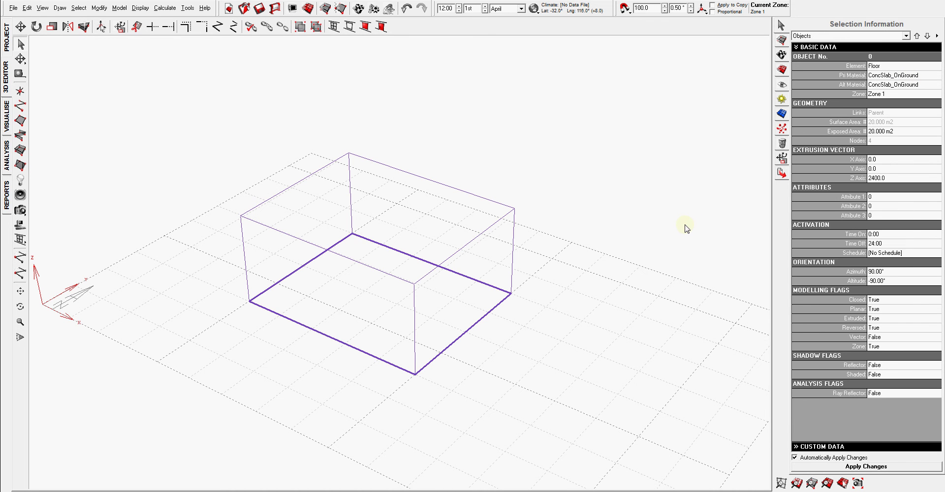
pyautogui.moveTo(576, 259)
pyautogui.mouseDown(button='right')
pyautogui.moveTo(490, 262)
pyautogui.moveTo(422, 247)
pyautogui.moveTo(489, 264)
pyautogui.moveTo(568, 267)
pyautogui.mouseUp(button='right')
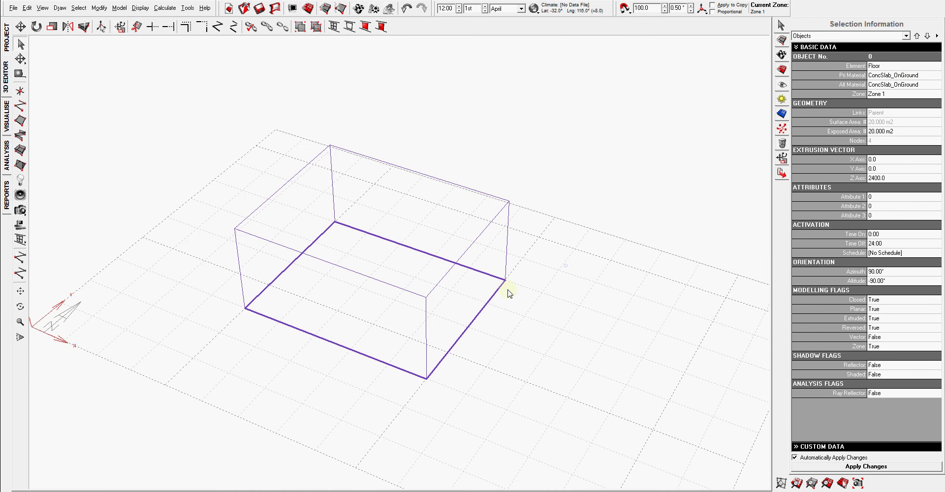
pyautogui.moveTo(457, 298); pyautogui.dragTo(622, 246, button='right')
pyautogui.click(630, 242)
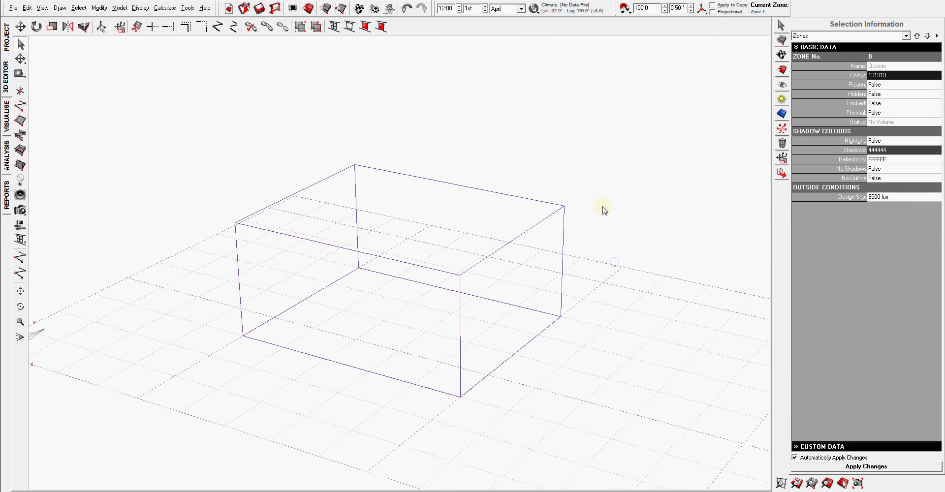
# - Draw a second 5000 × 4000 box zone from 9000,4000 to 14000,8000 beside Zone 1
pyautogui.moveTo(558, 212); pyautogui.dragTo(431, 285, button='right')
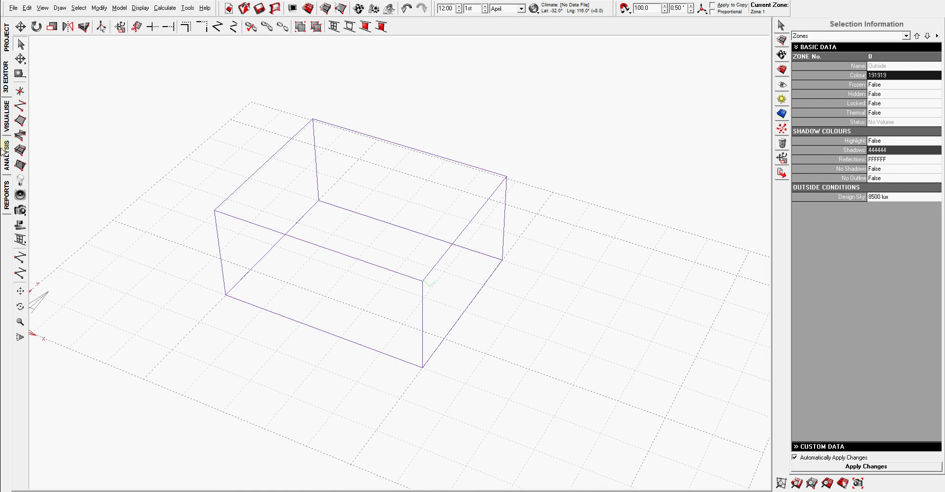
pyautogui.click(22, 153)
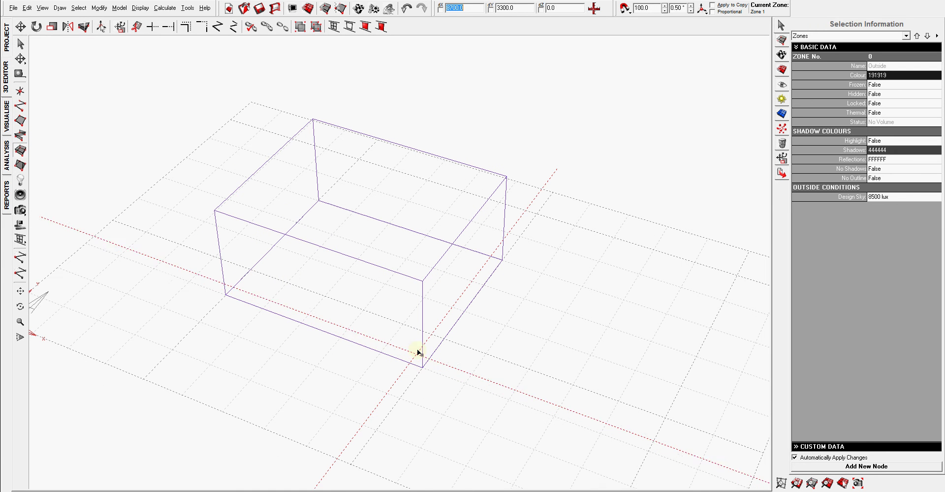
pyautogui.click(444, 339)
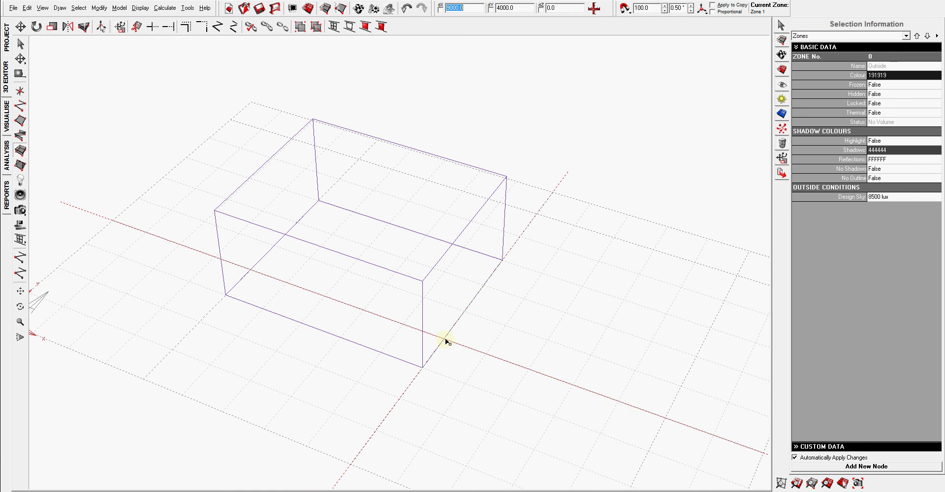
pyautogui.click(665, 417)
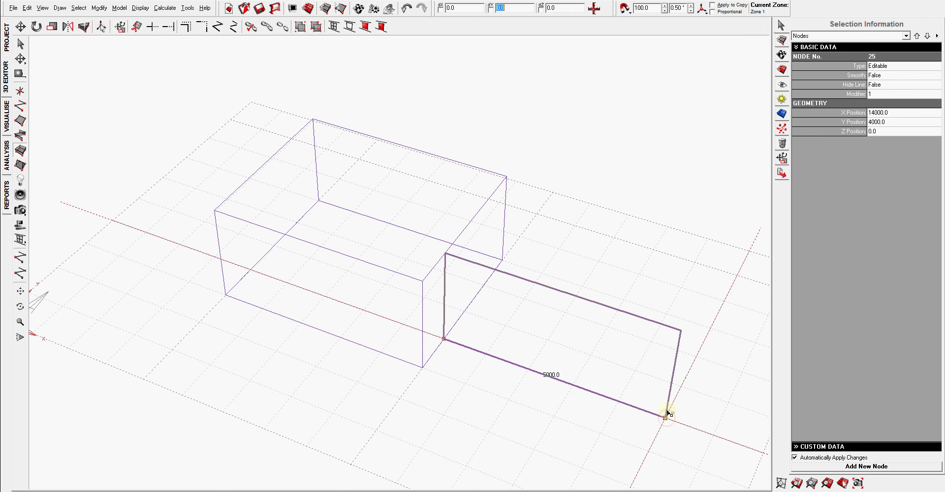
pyautogui.click(724, 301)
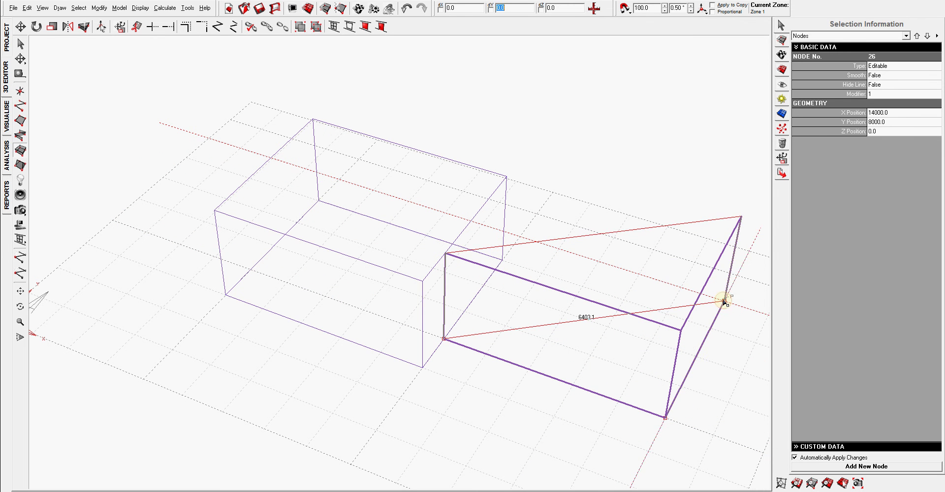
pyautogui.click(520, 236)
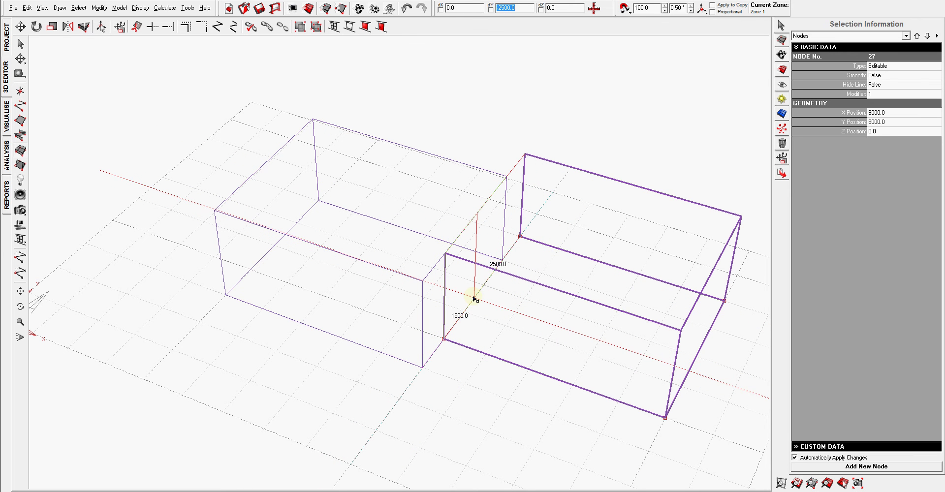
pyautogui.click(494, 298)
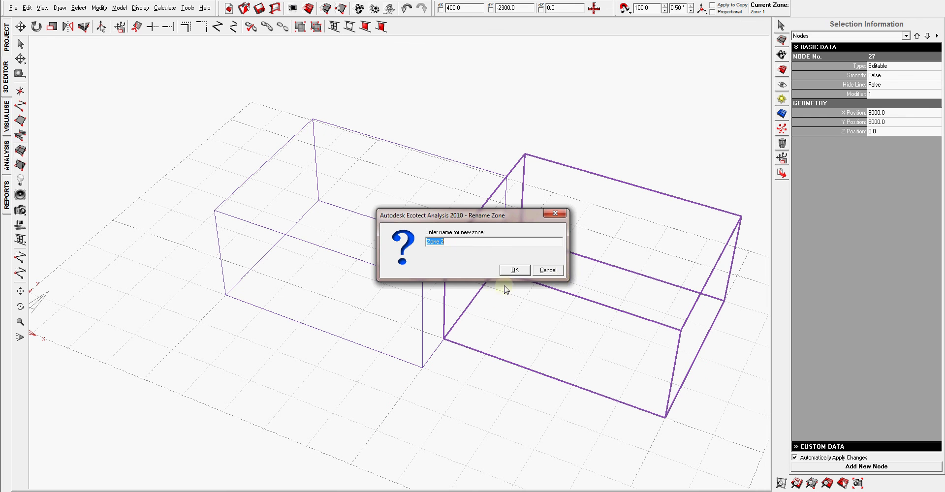
# - Accept the name Zone 2, preview both zones shaded in Visualise, then return to the 3D Editor
pyautogui.click(527, 272)
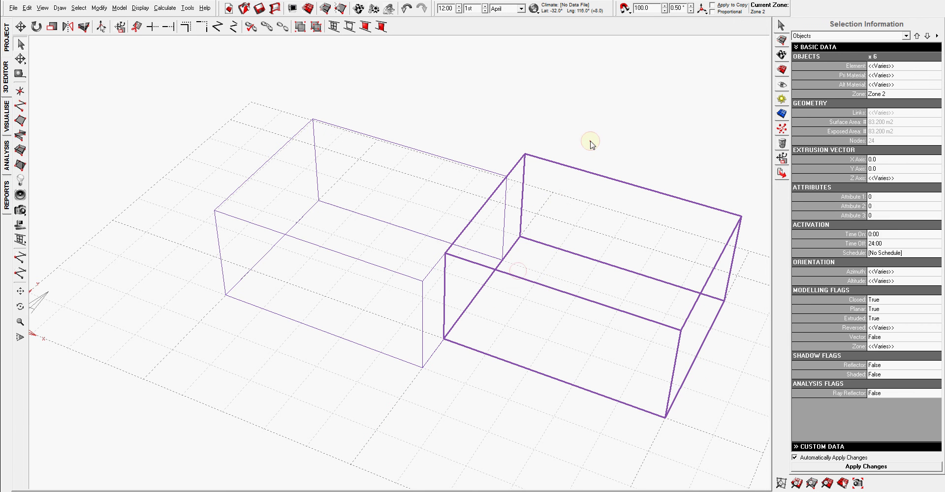
pyautogui.moveTo(581, 143); pyautogui.dragTo(484, 167, button='right')
pyautogui.click(6, 116)
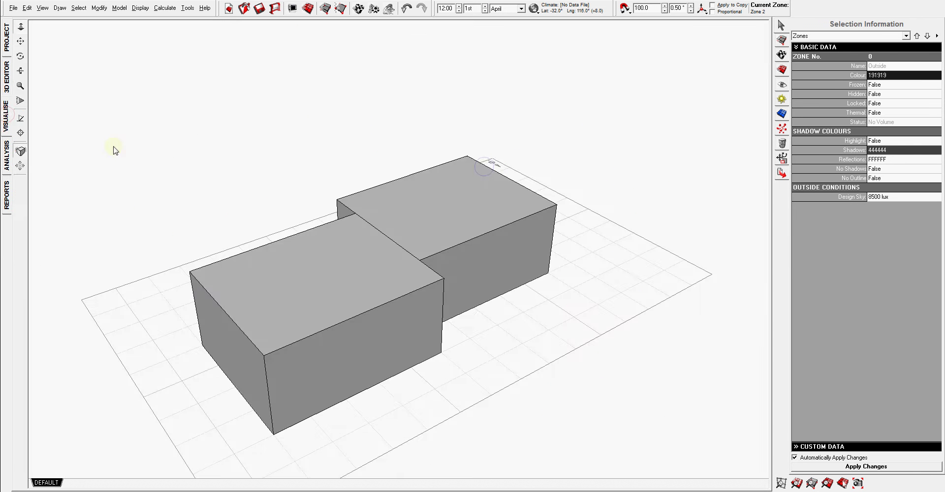
pyautogui.moveTo(466, 251)
pyautogui.mouseDown(button='right')
pyautogui.moveTo(266, 240)
pyautogui.moveTo(265, 272)
pyautogui.moveTo(406, 241)
pyautogui.moveTo(295, 243)
pyautogui.moveTo(272, 257)
pyautogui.mouseUp(button='right')
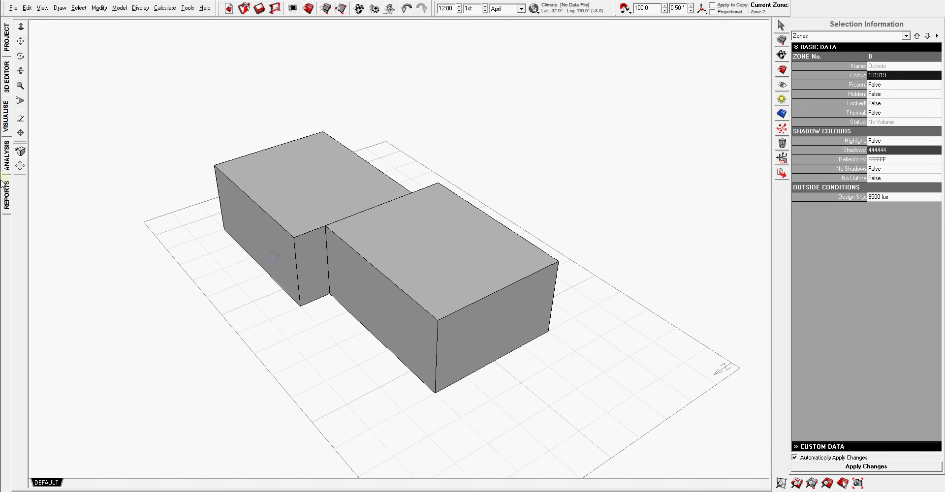
pyautogui.click(7, 82)
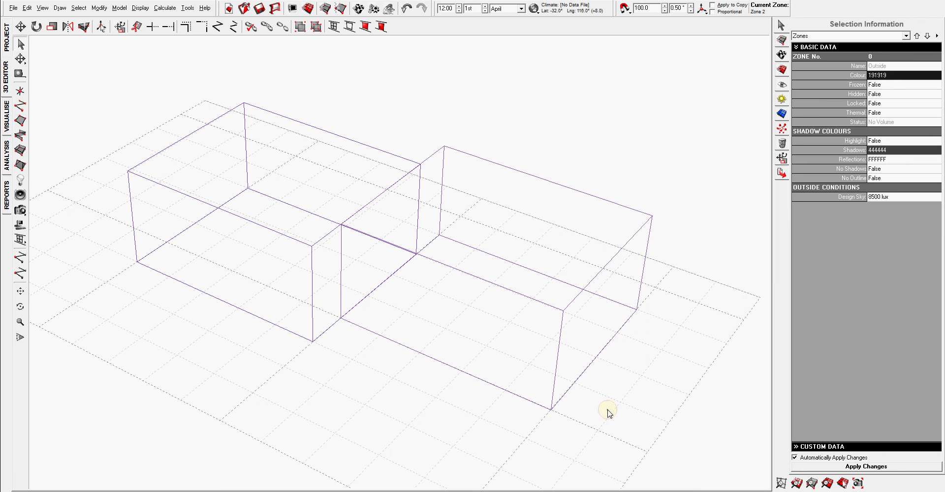
# - Move Zone 2's two right floor nodes in from X 14000 to X 12000
pyautogui.moveTo(583, 396); pyautogui.dragTo(595, 362, button='right')
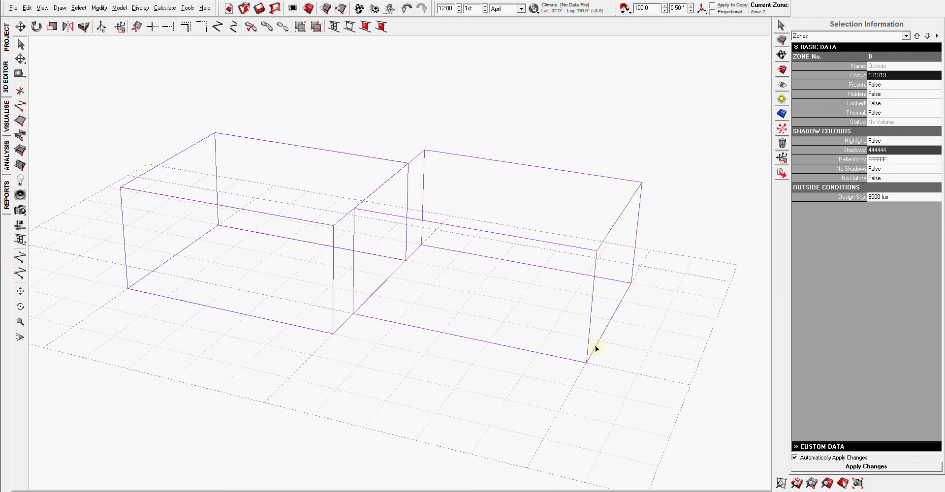
pyautogui.click(595, 348)
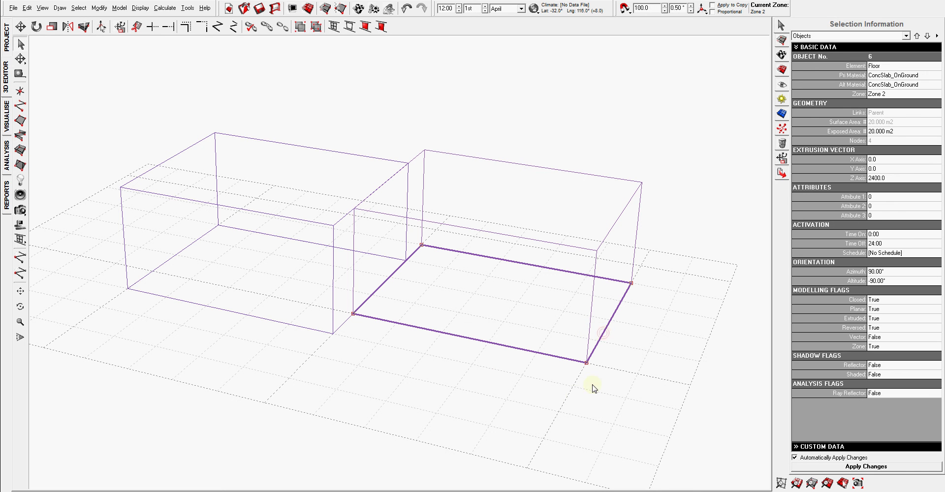
pyautogui.moveTo(559, 392); pyautogui.dragTo(643, 270)
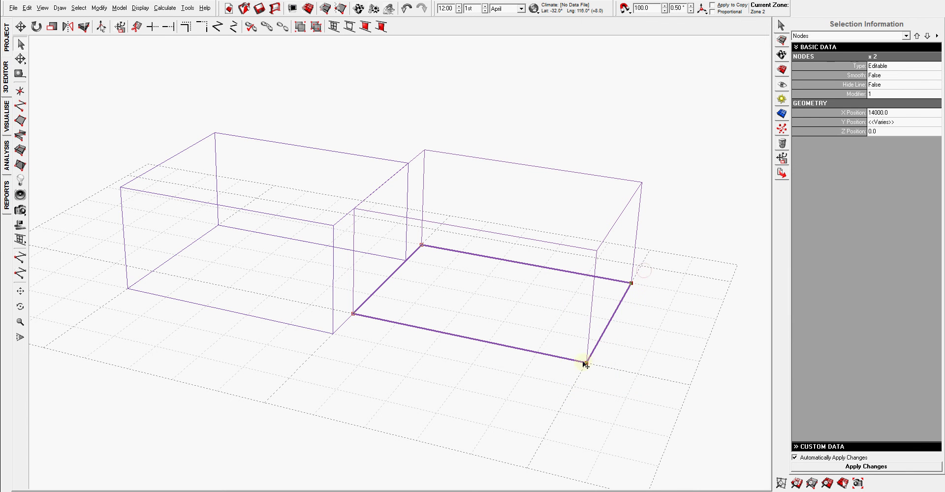
pyautogui.moveTo(586, 363); pyautogui.dragTo(491, 343)
pyautogui.click(545, 340)
pyautogui.click(580, 323)
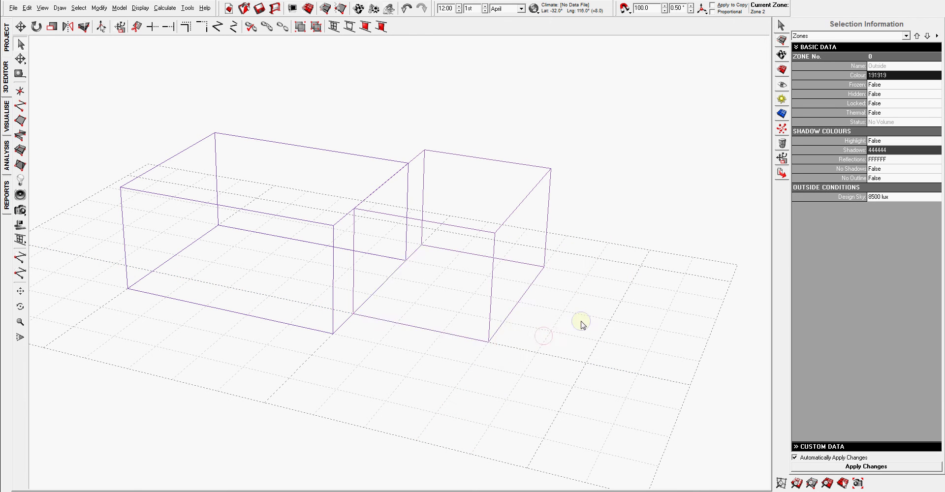
# - View the reshaped zones as shaded solids in Visualise from overhead and oblique angles
pyautogui.moveTo(580, 323)
pyautogui.mouseDown(button='right')
pyautogui.moveTo(418, 333)
pyautogui.moveTo(411, 312)
pyautogui.moveTo(573, 333)
pyautogui.mouseUp(button='right')
pyautogui.click(11, 129)
pyautogui.moveTo(353, 236)
pyautogui.mouseDown(button='right')
pyautogui.moveTo(369, 280)
pyautogui.moveTo(674, 289)
pyautogui.mouseUp(button='right')
pyautogui.moveTo(261, 299); pyautogui.dragTo(512, 311, button='right')
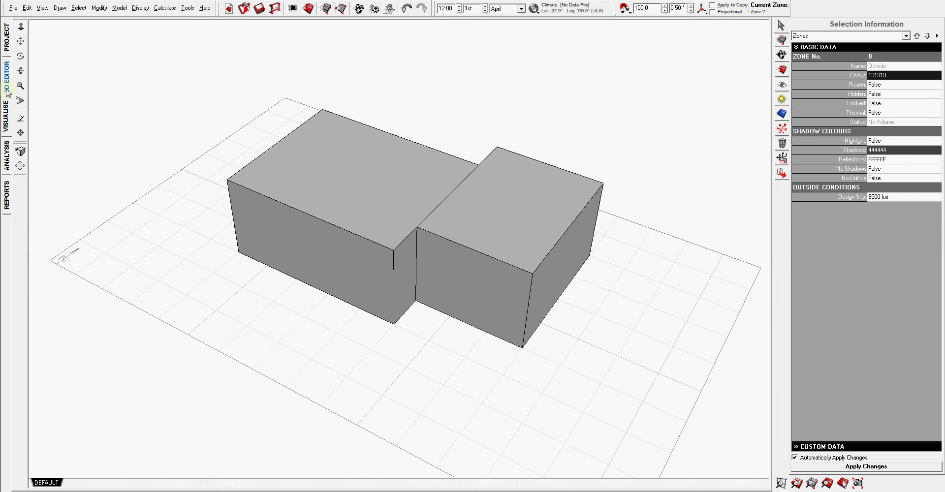
# - Switch back to the 3D Editor and orbit and pan around both wireframe zones
pyautogui.click(7, 91)
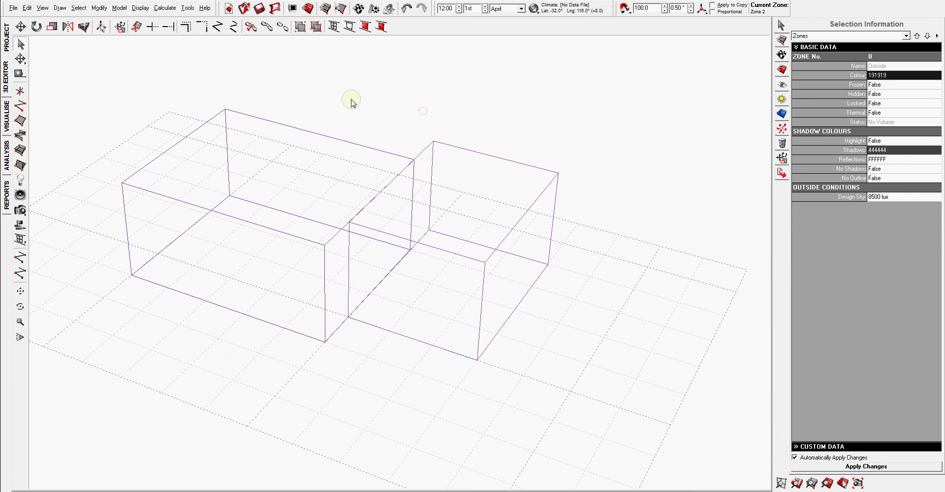
pyautogui.moveTo(352, 103); pyautogui.dragTo(356, 143, button='right')
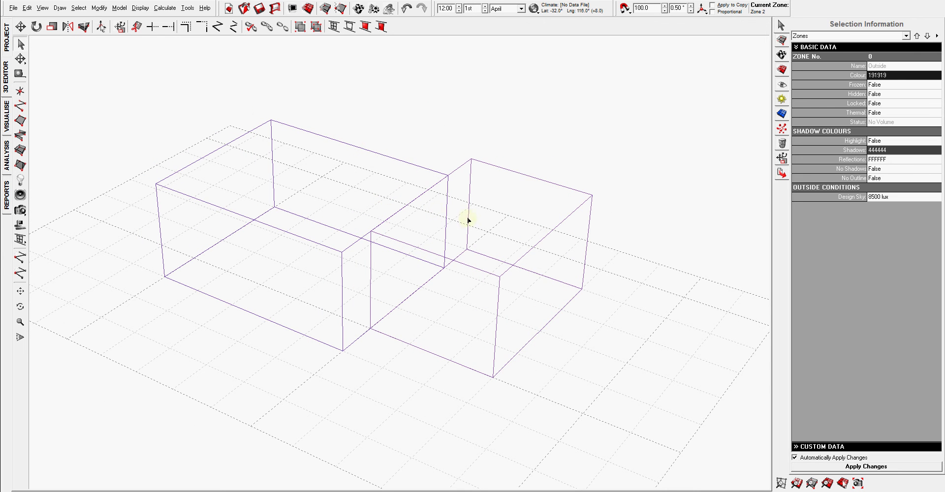
pyautogui.moveTo(468, 220); pyautogui.dragTo(503, 227, button='middle')
pyautogui.moveTo(498, 239); pyautogui.dragTo(494, 285, button='right')
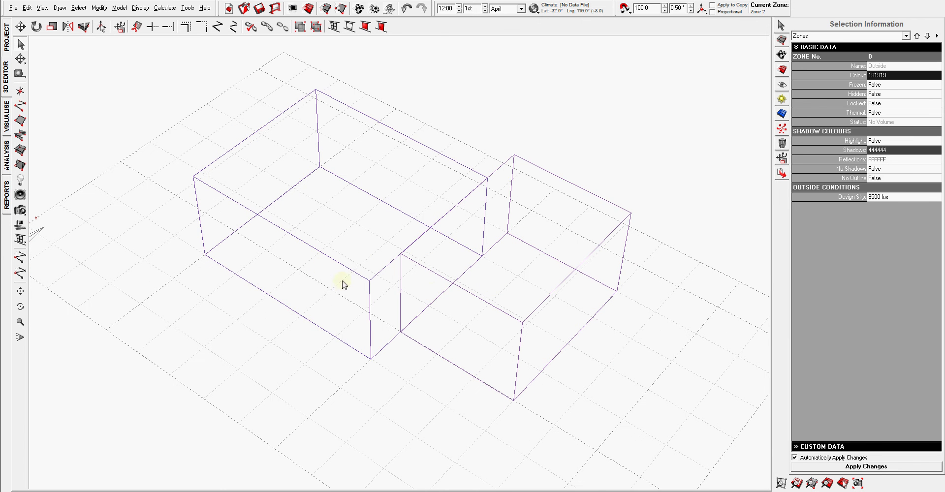
pyautogui.moveTo(346, 353); pyautogui.dragTo(345, 349, button='right')
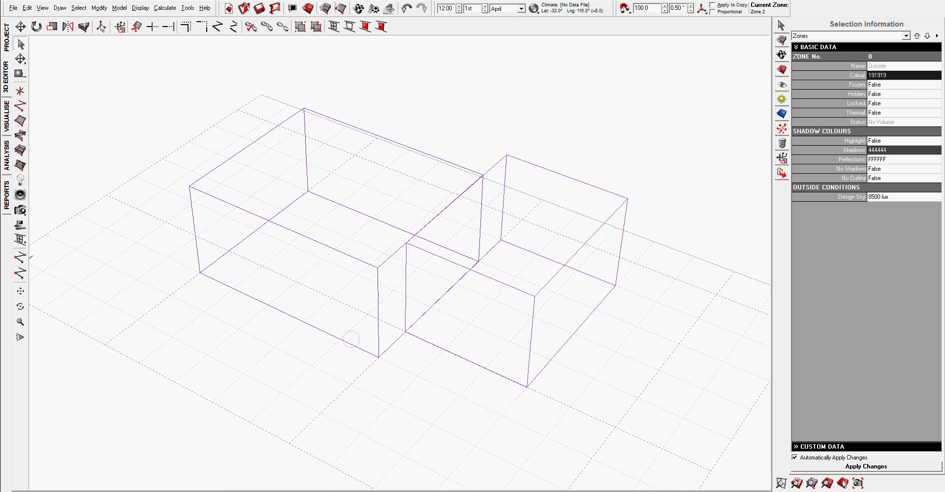